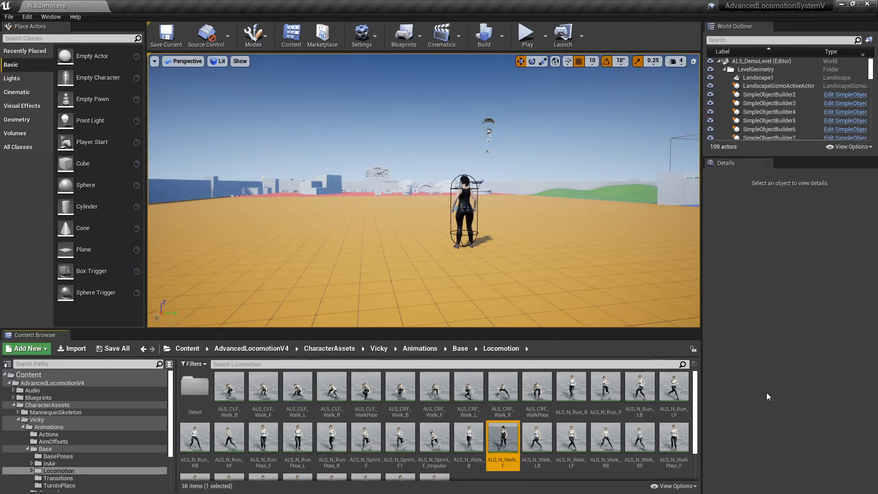
# Step: Maximize the ALS_N_Walk_F editor, narrowing the skeleton tree and enlarging the preview viewport and timeline
pyautogui.doubleClick(501, 446)
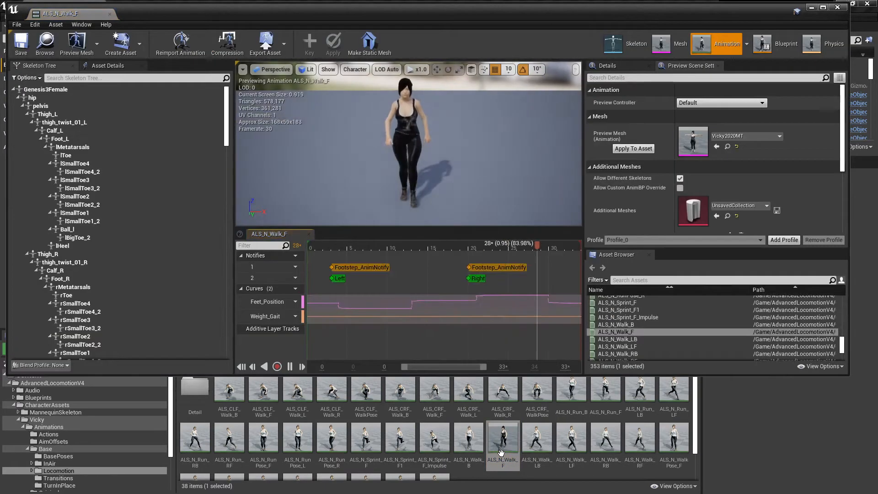
pyautogui.click(824, 7)
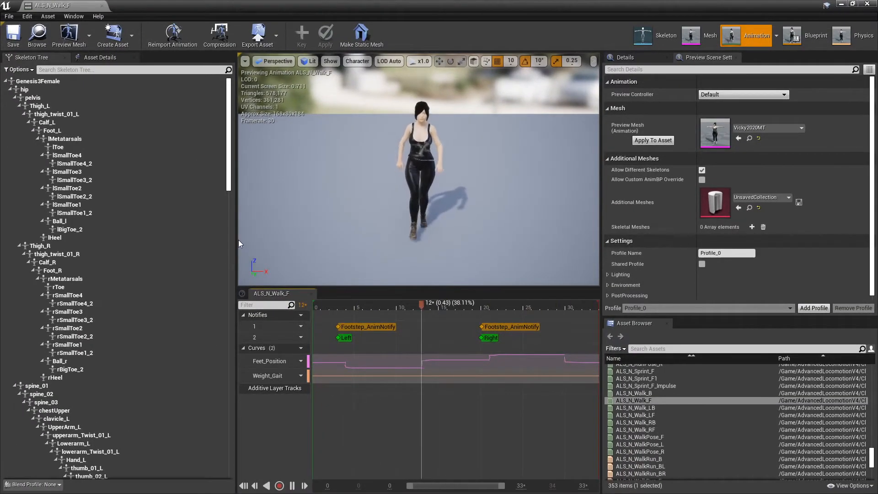
pyautogui.moveTo(238, 240); pyautogui.dragTo(113, 240)
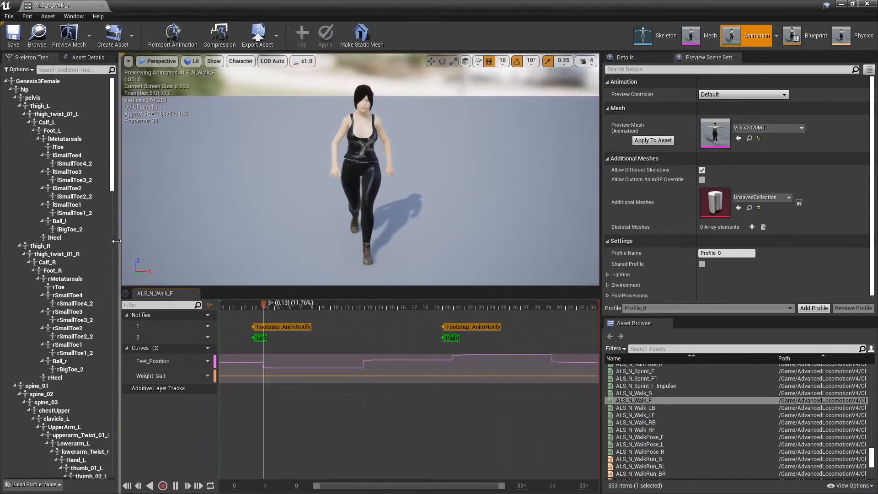
pyautogui.moveTo(602, 214); pyautogui.dragTo(766, 211)
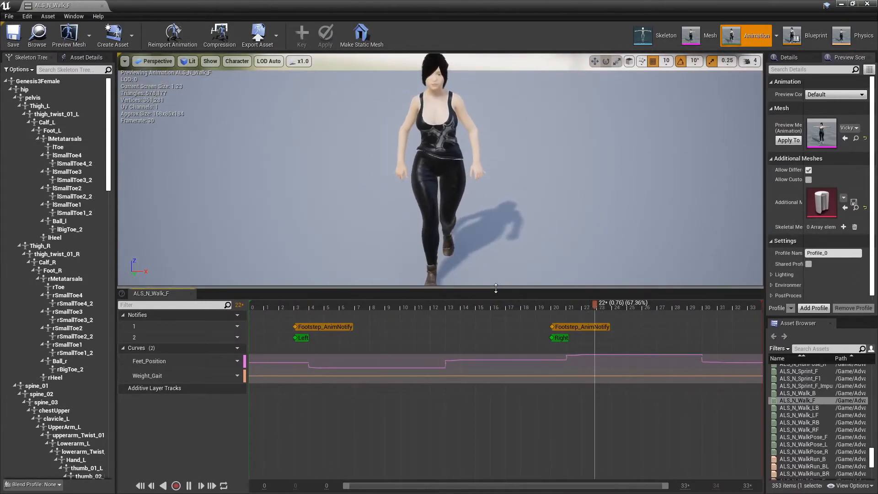
pyautogui.moveTo(495, 287); pyautogui.dragTo(496, 324)
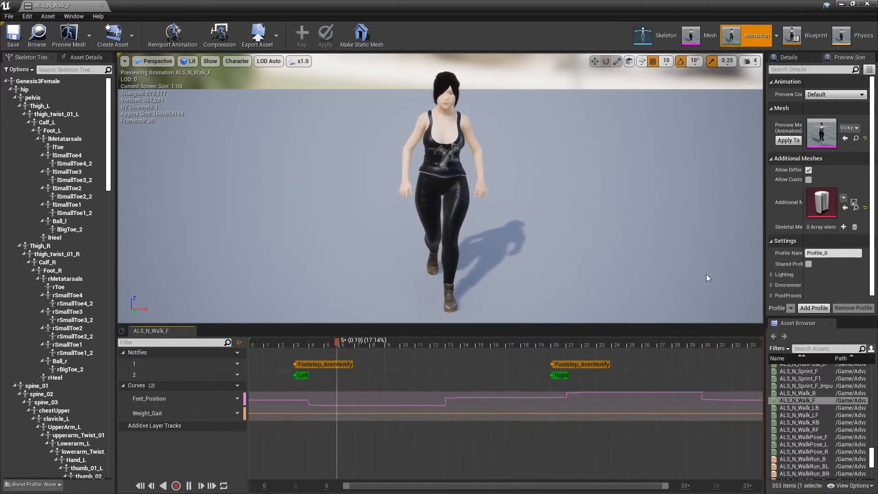
pyautogui.click(72, 15)
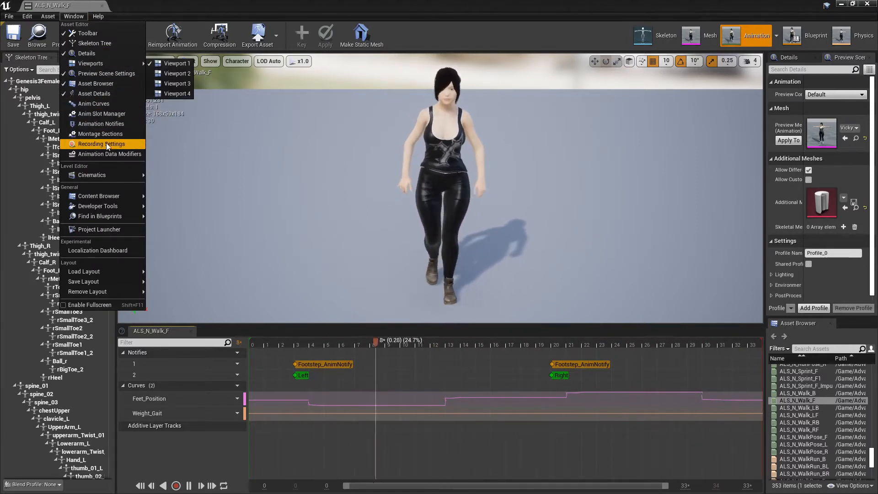
pyautogui.click(459, 8)
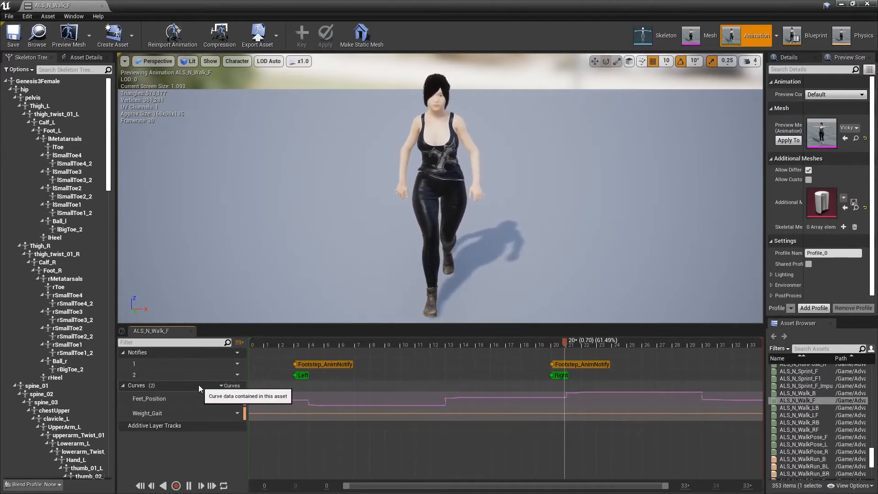
# Step: Add the Genesis3Female__pCTRLBreastsSide-Side morph curve as a third curve on the walk animation
pyautogui.click(231, 387)
pyautogui.moveTo(244, 412)
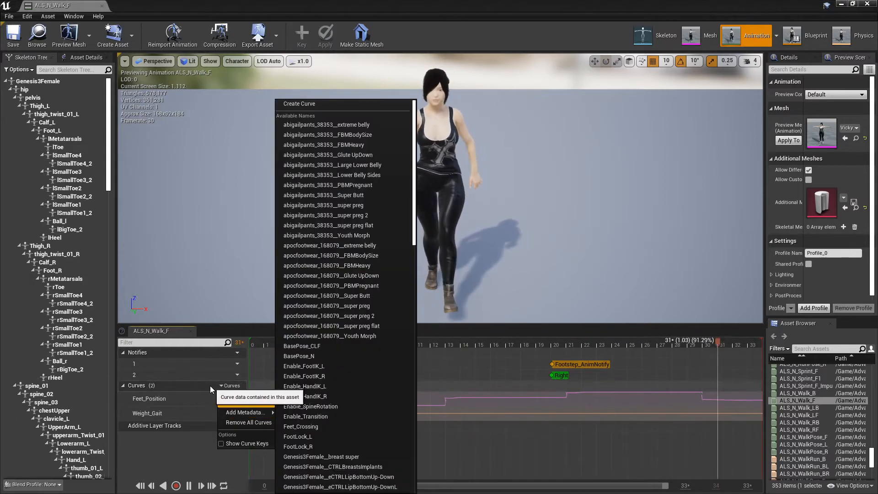
pyautogui.click(210, 386)
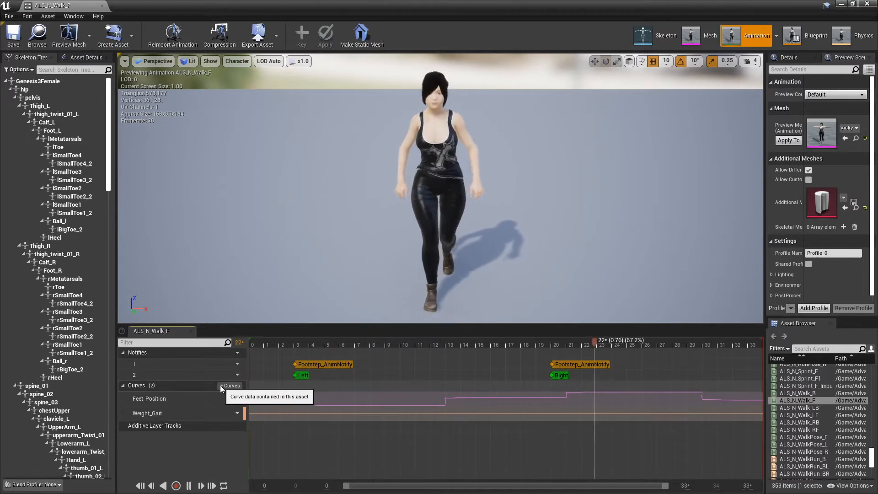
pyautogui.click(227, 385)
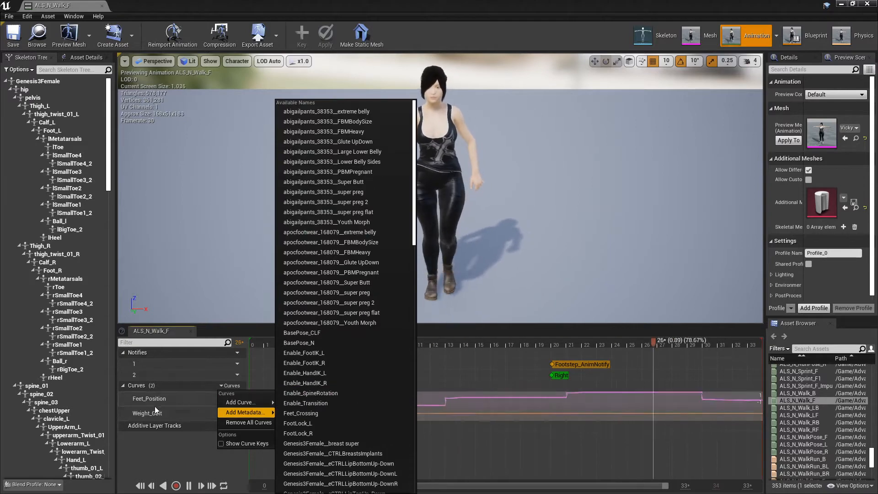
pyautogui.moveTo(241, 403)
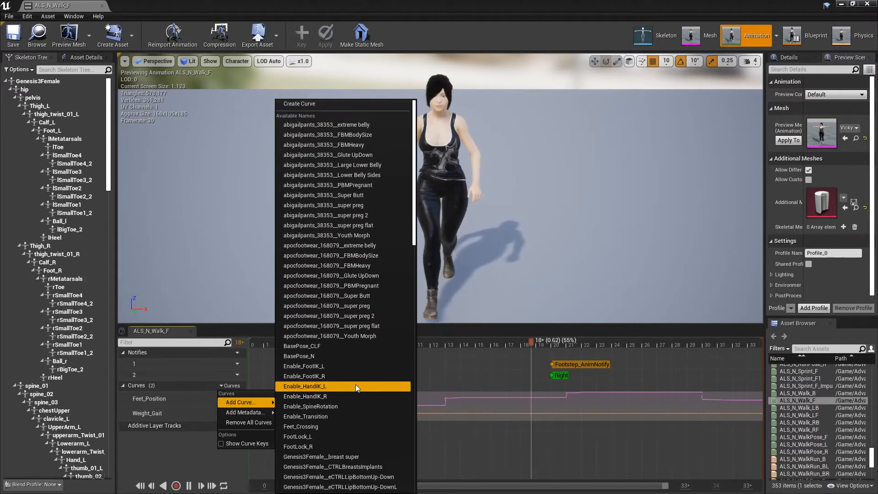
pyautogui.scroll(-3, 373, 381)
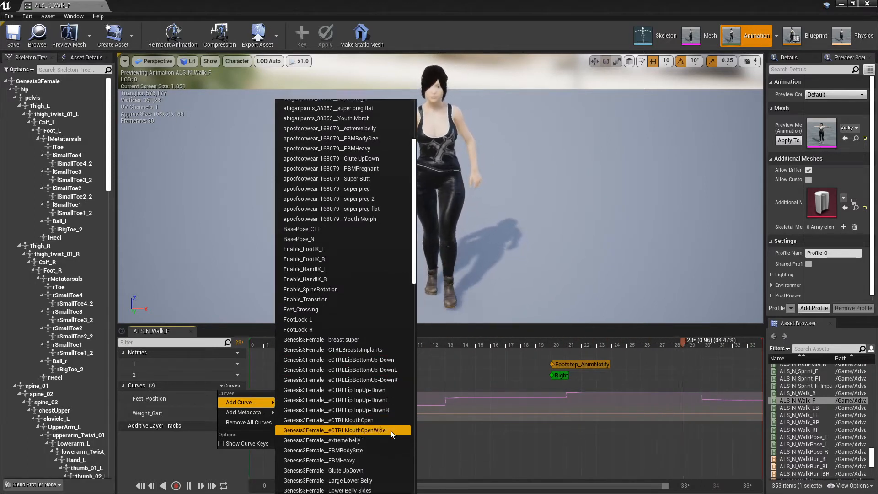
pyautogui.scroll(-2, 391, 431)
pyautogui.scroll(-2, 390, 430)
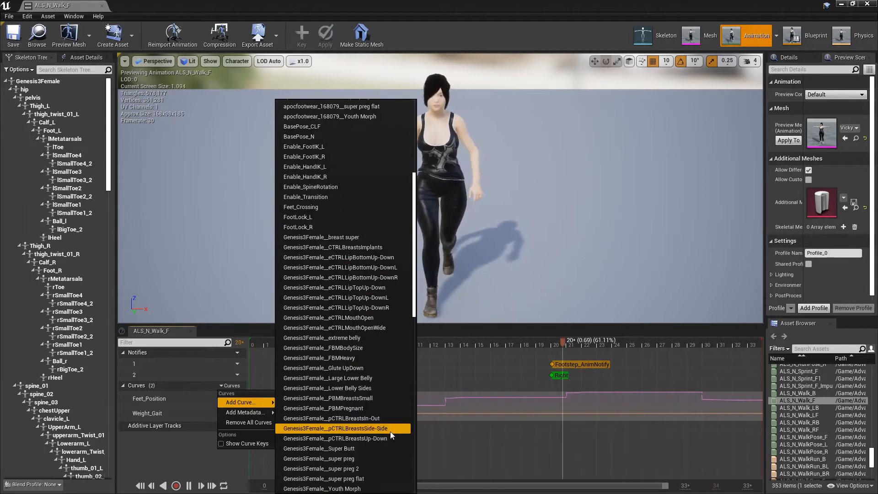
pyautogui.click(367, 429)
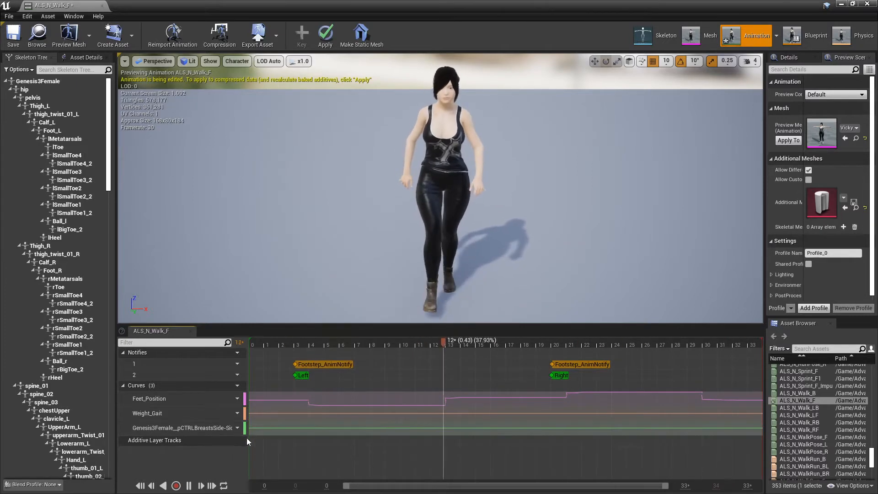
# Step: Show the pCTRLBreastsSide-Side curve in the curve editor, paused with the playhead at frame 0
pyautogui.click(232, 429)
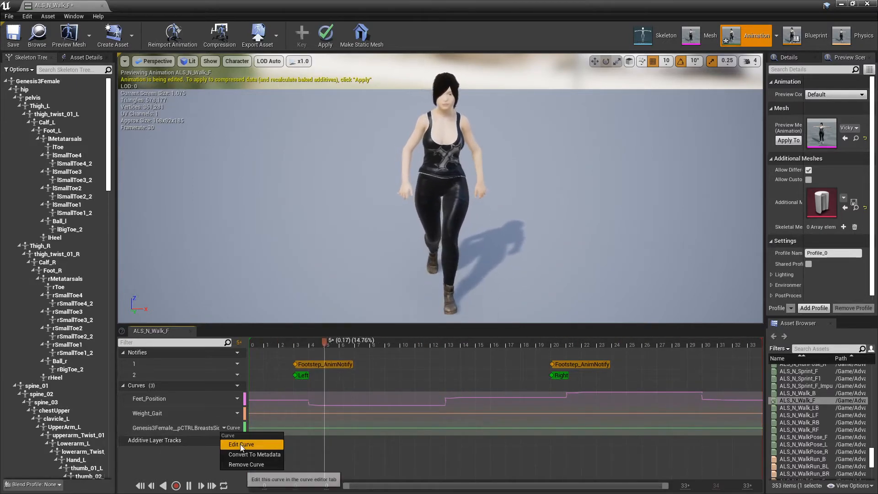
pyautogui.click(241, 444)
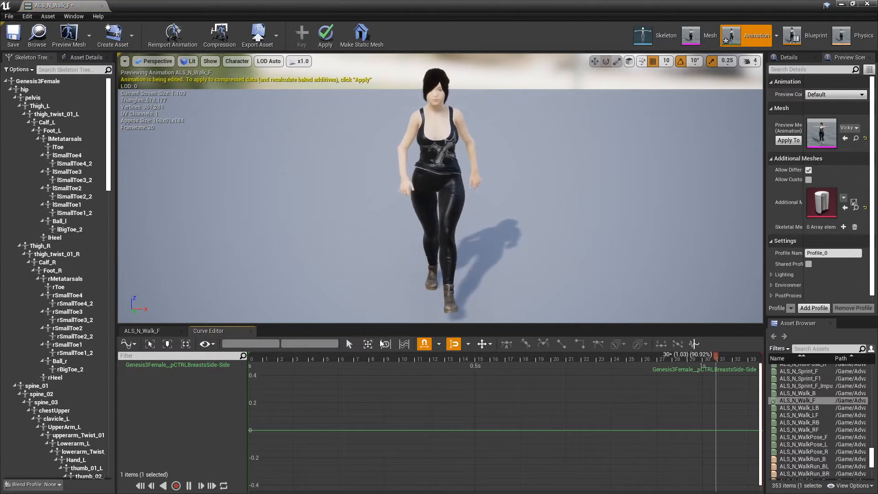
pyautogui.click(200, 485)
pyautogui.click(421, 360)
pyautogui.moveTo(422, 360); pyautogui.dragTo(250, 360)
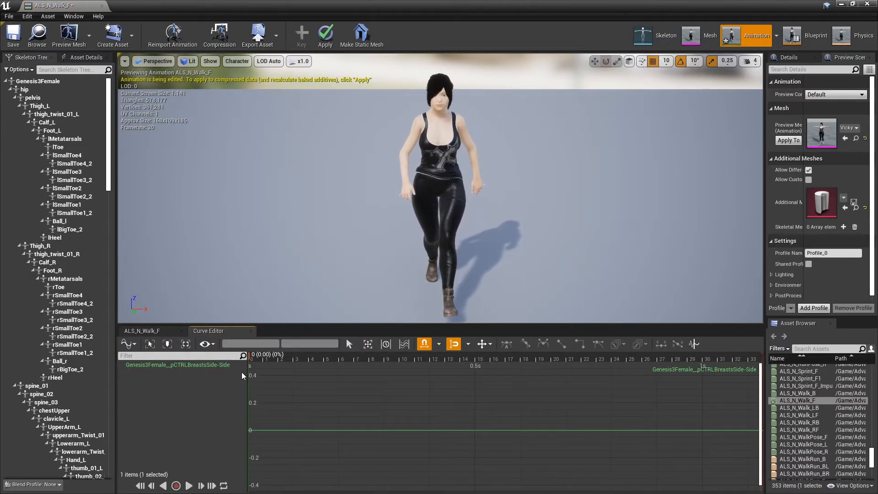
pyautogui.click(252, 430)
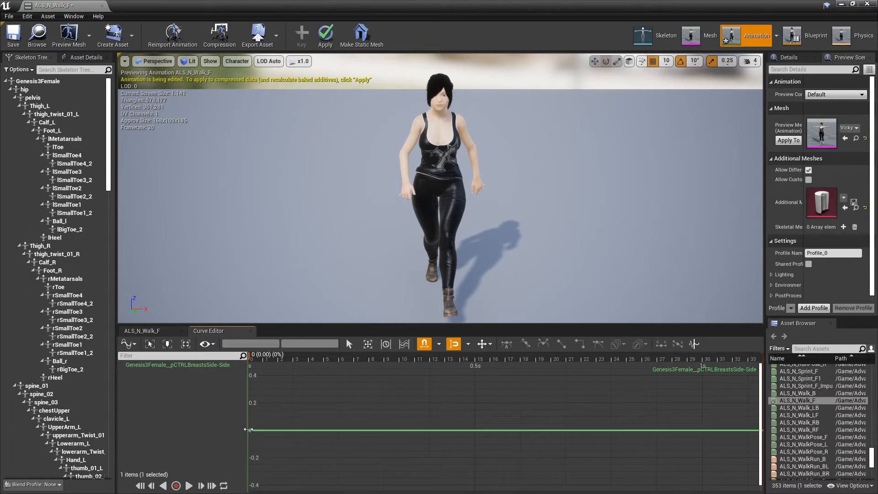
# Step: Add a key at frame 0 on the curve, set its interpolation, and give it a value of 1.0
pyautogui.rightClick(250, 415)
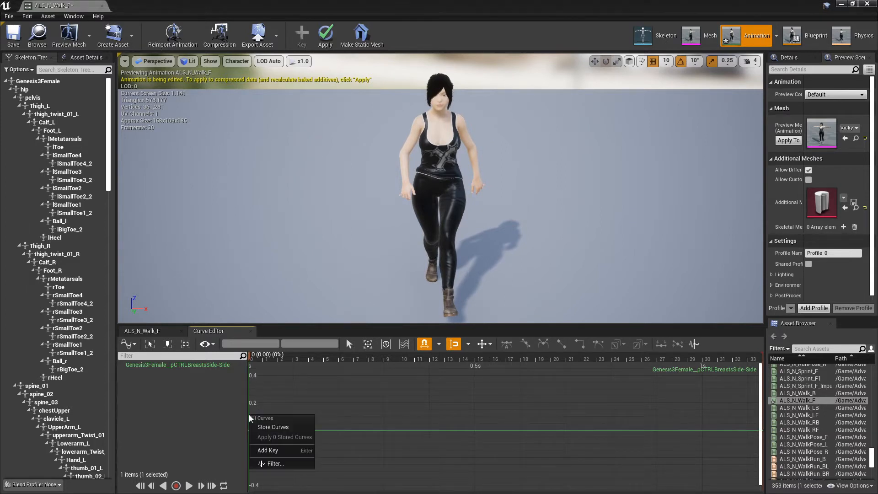
pyautogui.click(267, 450)
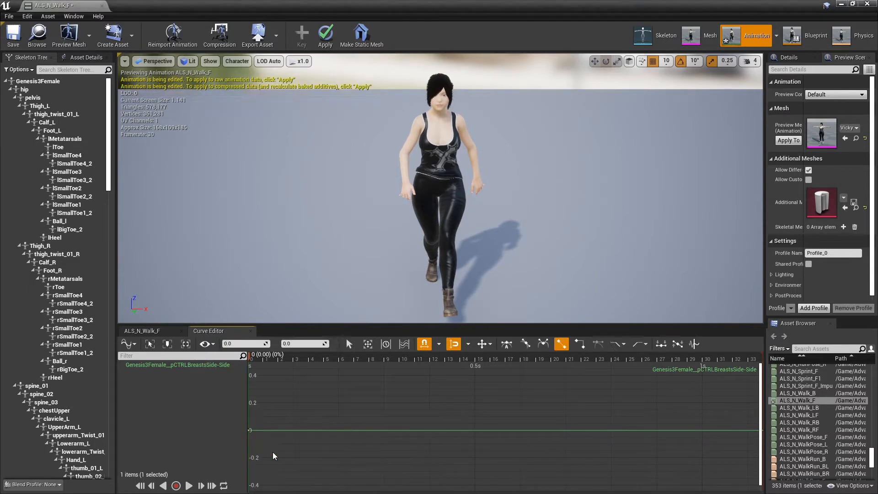
pyautogui.click(248, 432)
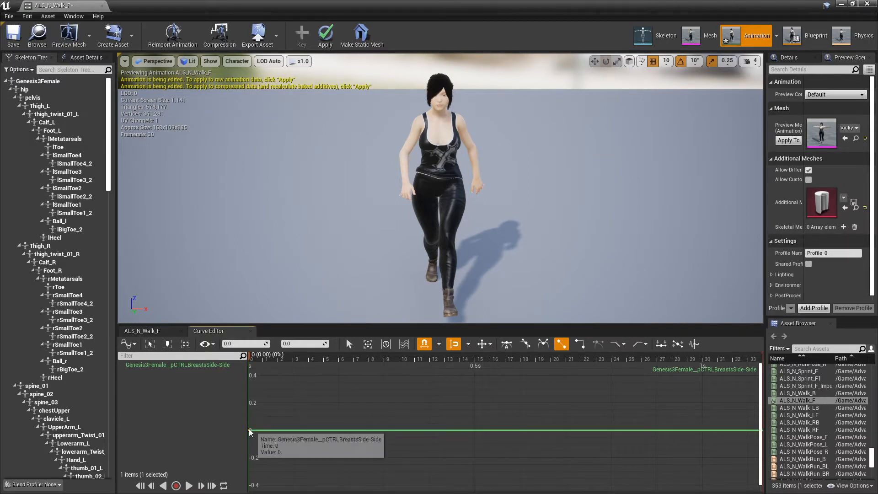
pyautogui.rightClick(250, 433)
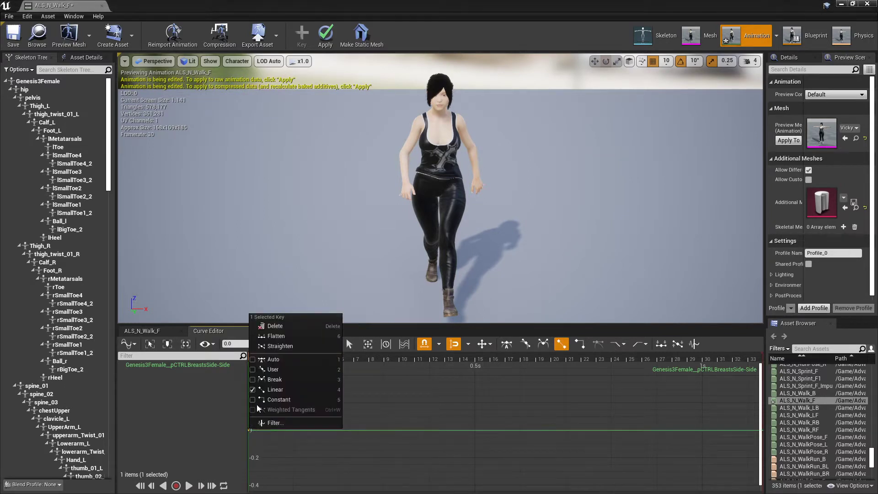
pyautogui.click(266, 362)
pyautogui.click(295, 344)
pyautogui.write('1')
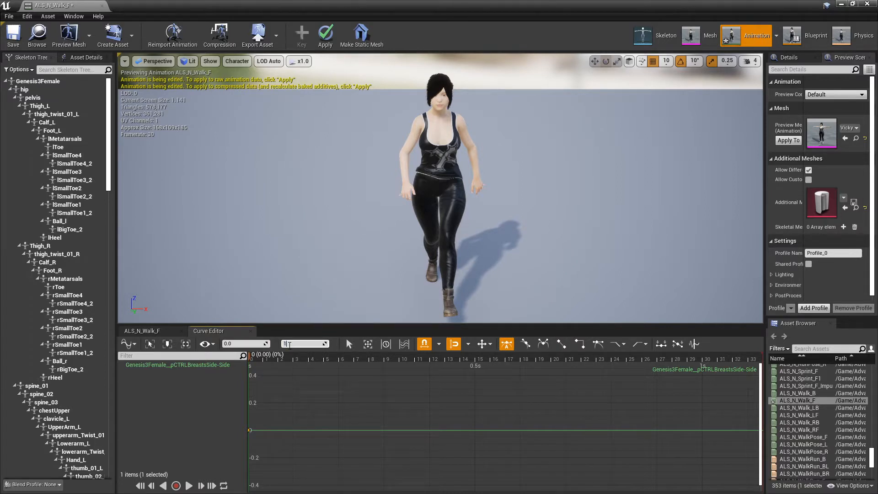
pyautogui.press('Return')
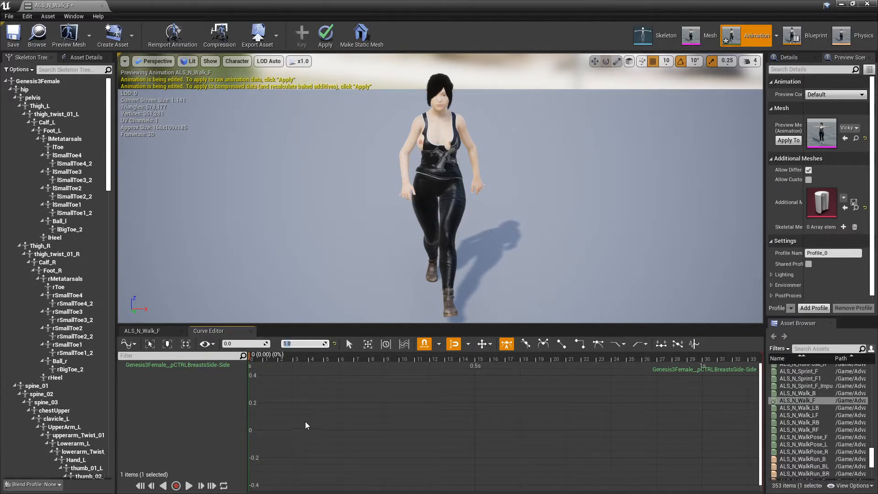
pyautogui.scroll(-2, 279, 407)
pyautogui.scroll(-2, 279, 407)
pyautogui.scroll(-2, 279, 407)
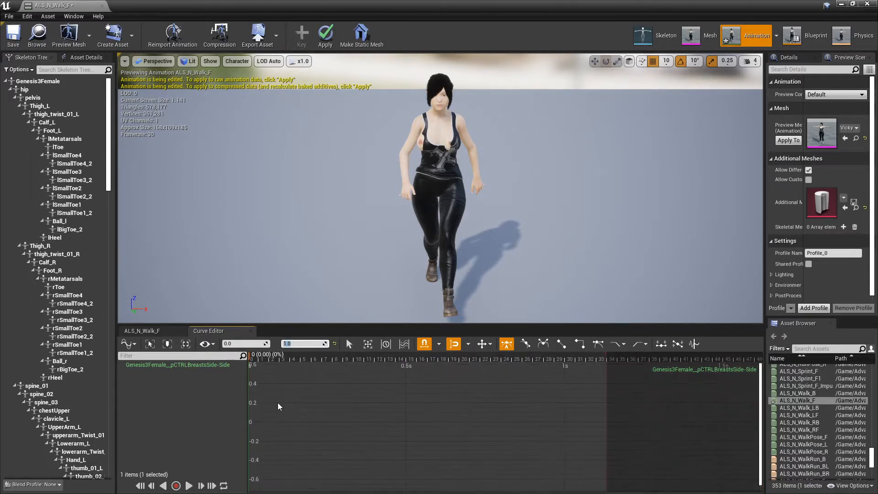
pyautogui.scroll(-2, 278, 406)
pyautogui.scroll(-2, 279, 407)
pyautogui.scroll(-1, 279, 407)
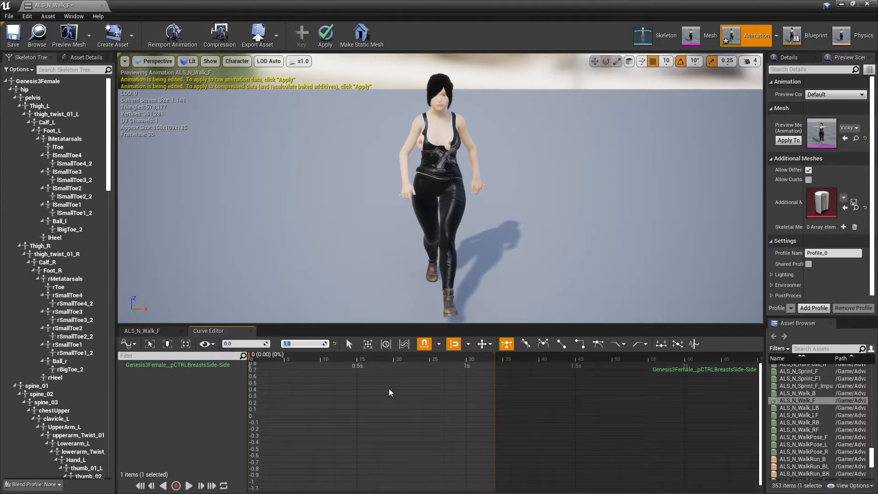
pyautogui.click(502, 402)
pyautogui.scroll(-1, 502, 402)
pyautogui.scroll(-1, 499, 406)
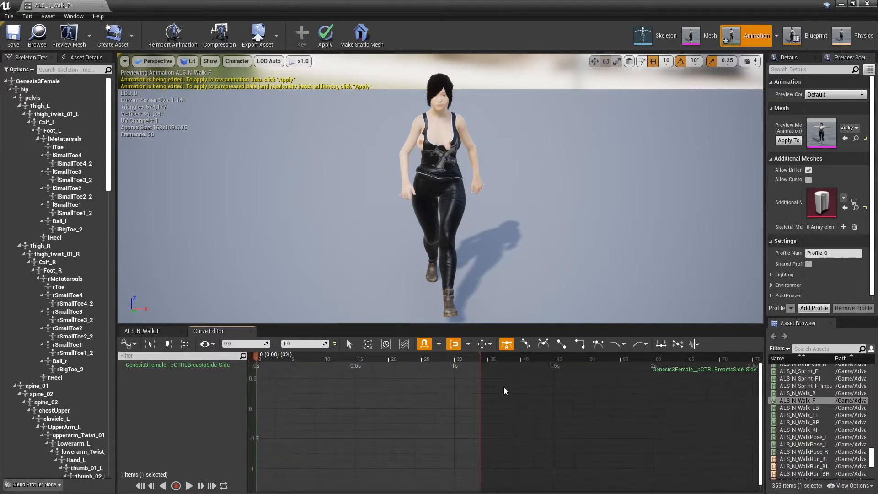
pyautogui.moveTo(498, 407); pyautogui.dragTo(518, 392, button='right')
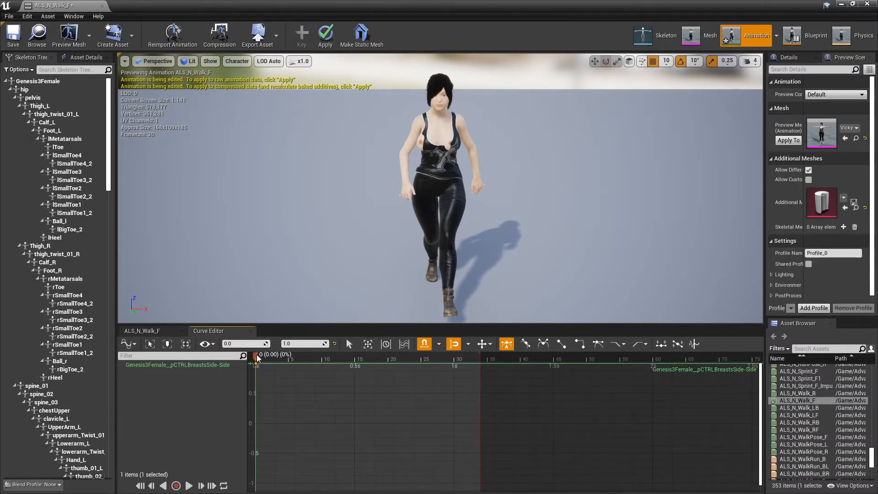
pyautogui.moveTo(257, 356)
pyautogui.mouseDown()
pyautogui.moveTo(376, 357)
pyautogui.moveTo(513, 390)
pyautogui.mouseUp()
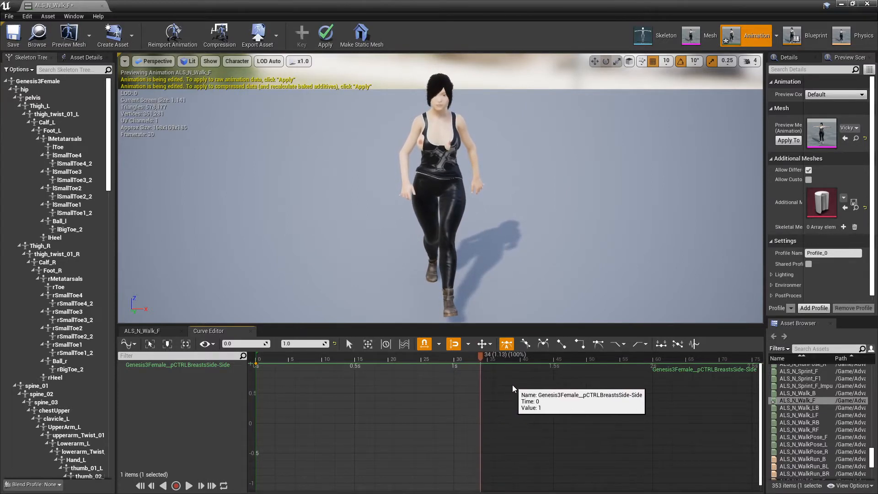
pyautogui.moveTo(486, 358)
pyautogui.mouseDown()
pyautogui.moveTo(475, 363)
pyautogui.moveTo(495, 362)
pyautogui.moveTo(254, 357)
pyautogui.moveTo(359, 390)
pyautogui.mouseUp()
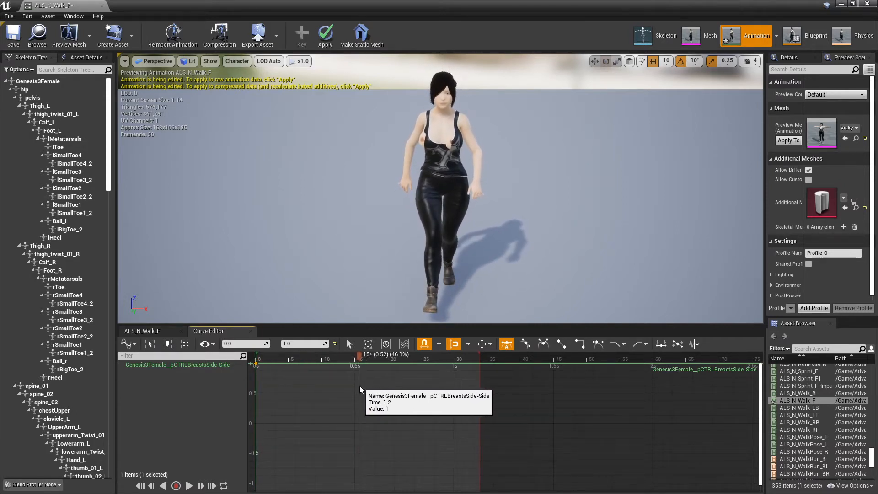
pyautogui.moveTo(358, 390); pyautogui.dragTo(481, 404)
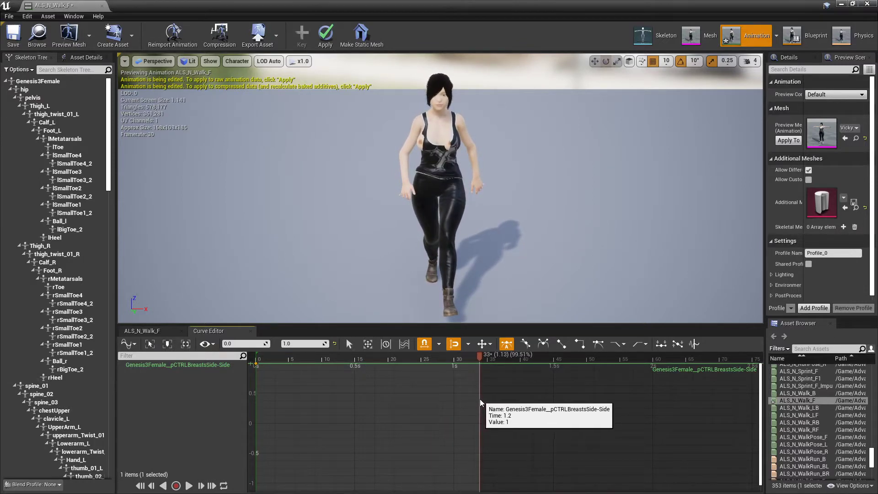
# Step: Add a key near the clip's end with a value of -1
pyautogui.rightClick(478, 423)
pyautogui.click(465, 407)
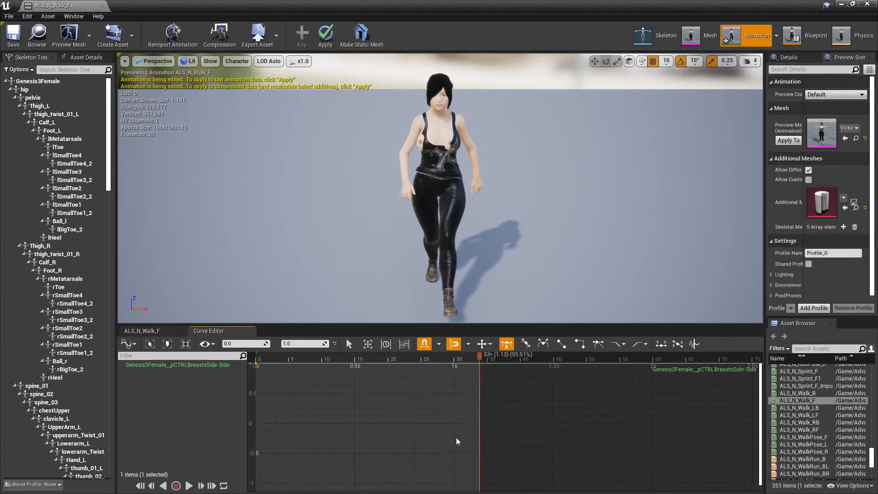
pyautogui.rightClick(469, 426)
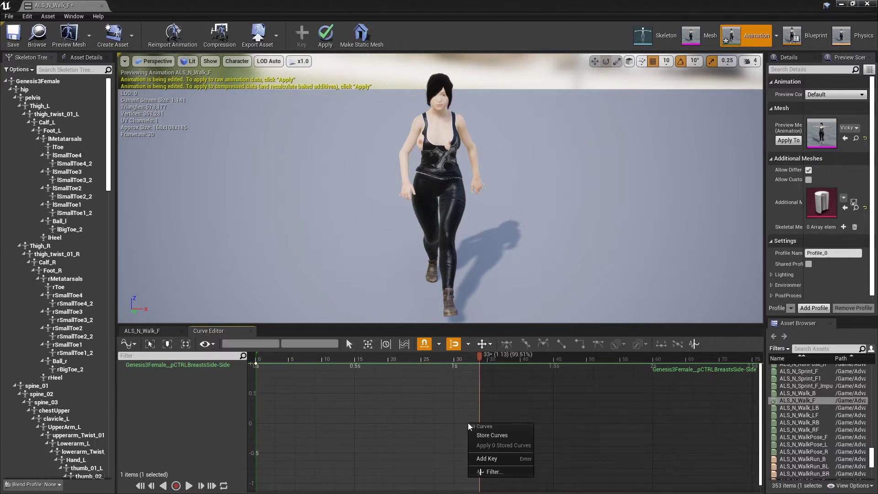
pyautogui.click(489, 459)
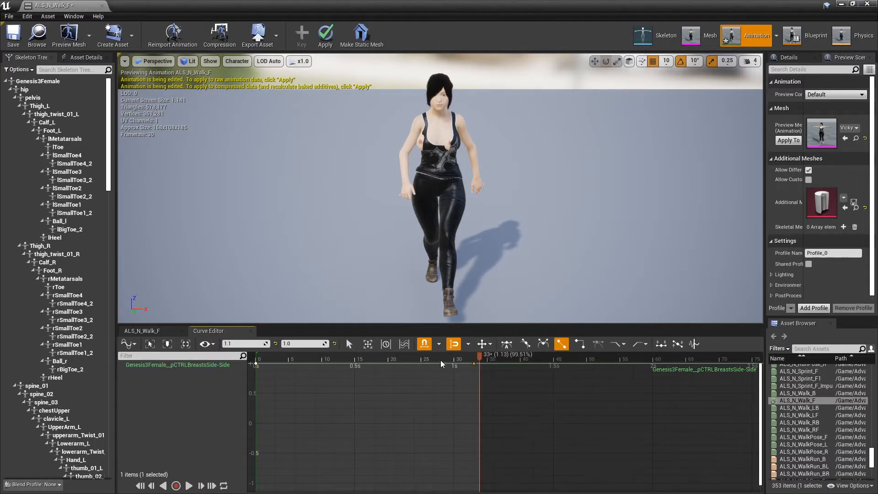
pyautogui.click(291, 344)
pyautogui.write('-')
pyautogui.press('Return')
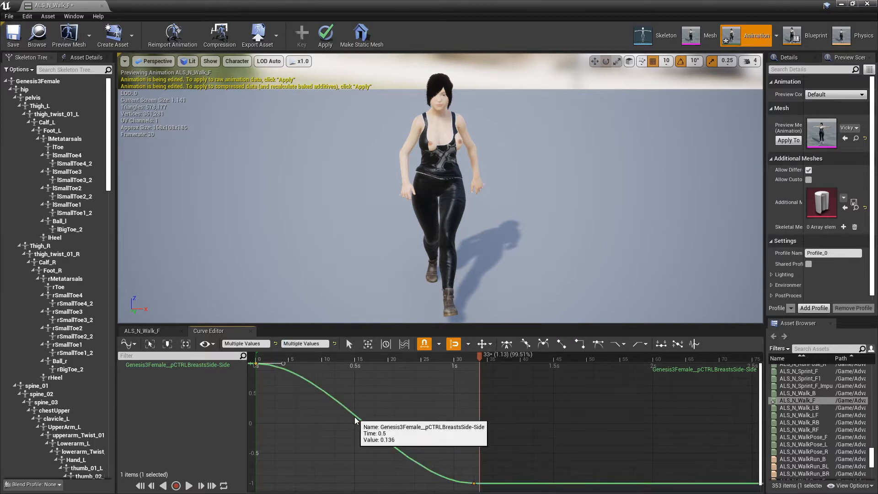
# Step: Add a key at 0.5 s with value 0 and set the first key's value to 0
pyautogui.rightClick(355, 420)
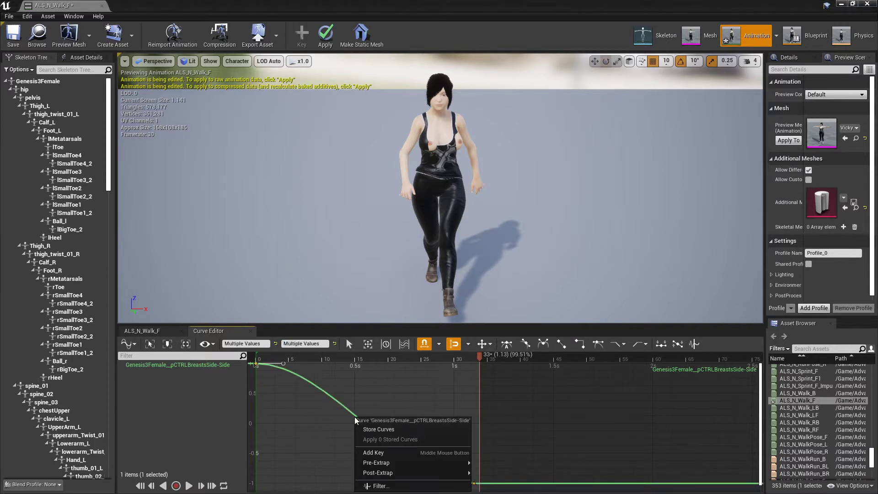
pyautogui.click(376, 453)
pyautogui.click(295, 344)
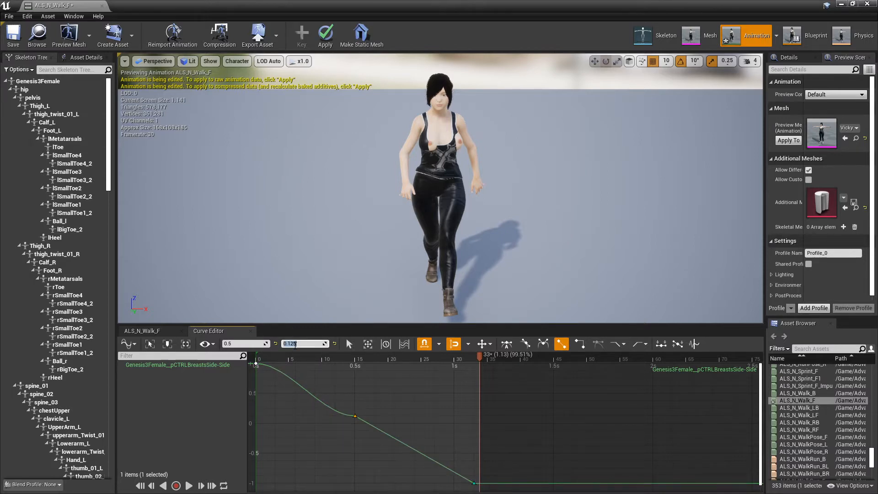
pyautogui.write('0.0')
pyautogui.press('Return')
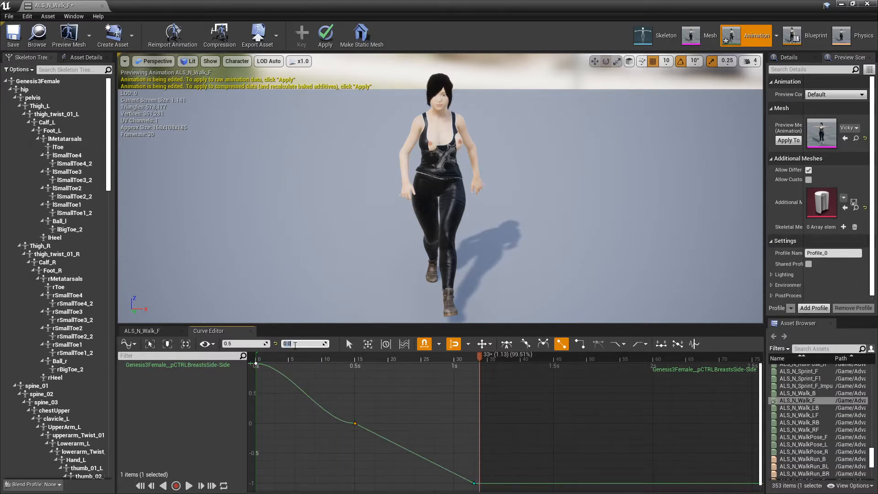
pyautogui.click(257, 369)
pyautogui.click(292, 344)
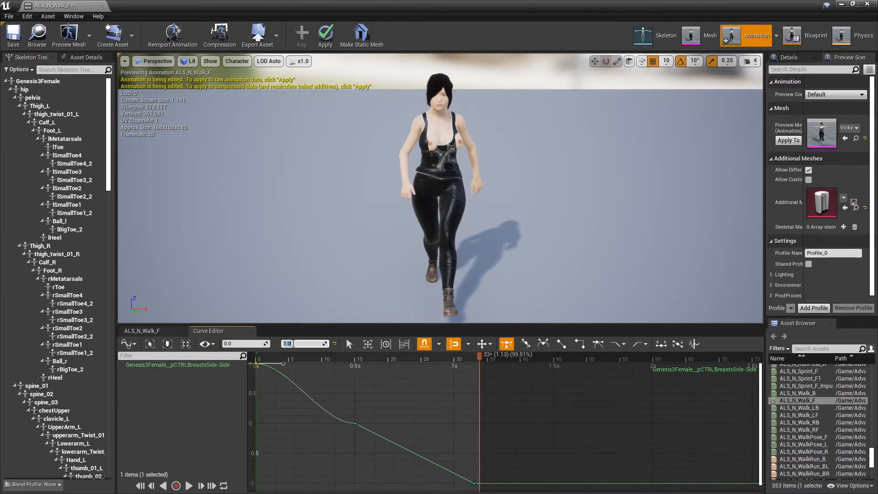
pyautogui.write('0.0')
pyautogui.press('Return')
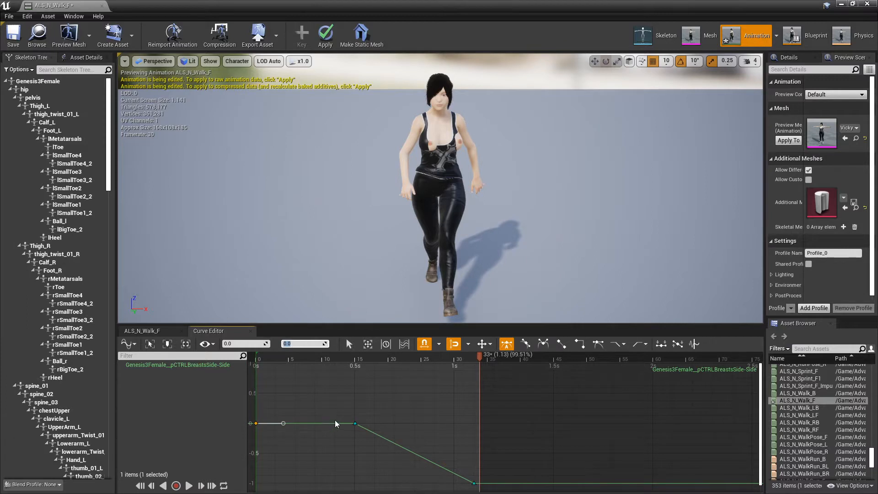
pyautogui.moveTo(355, 424)
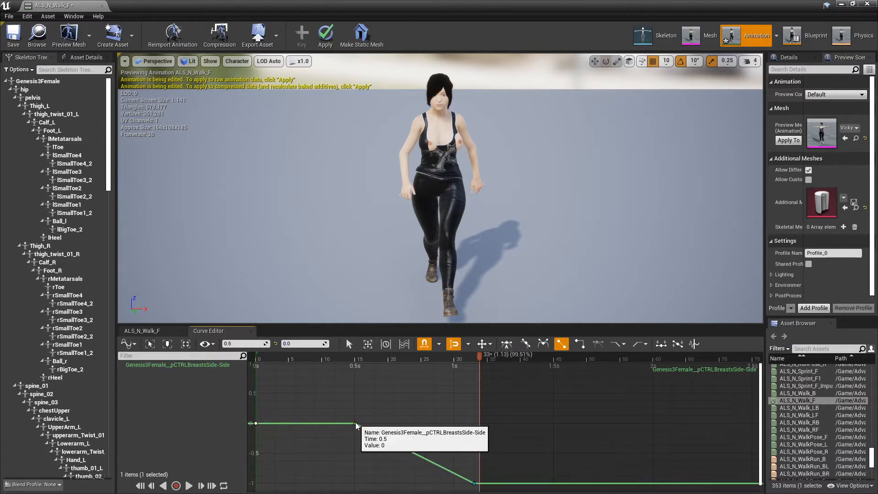
# Step: Give the middle and end keys smooth automatic tangents
pyautogui.rightClick(356, 422)
pyautogui.click(359, 353)
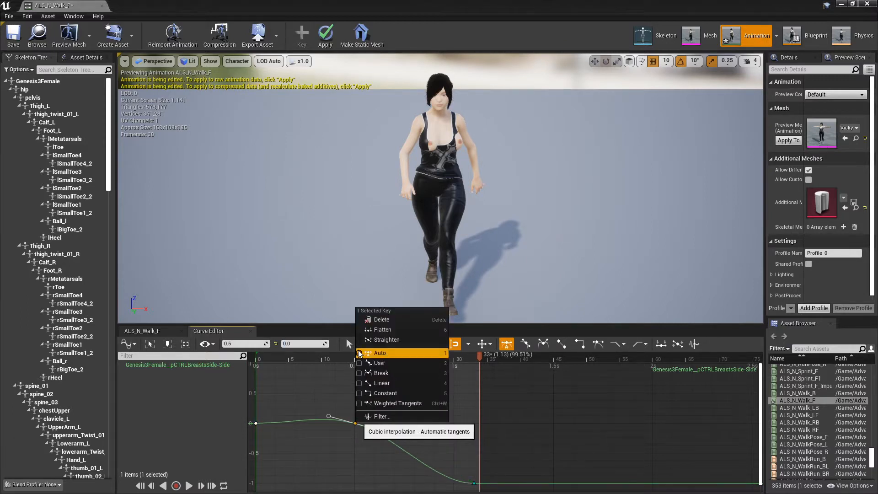
pyautogui.click(476, 485)
pyautogui.rightClick(476, 485)
pyautogui.click(481, 415)
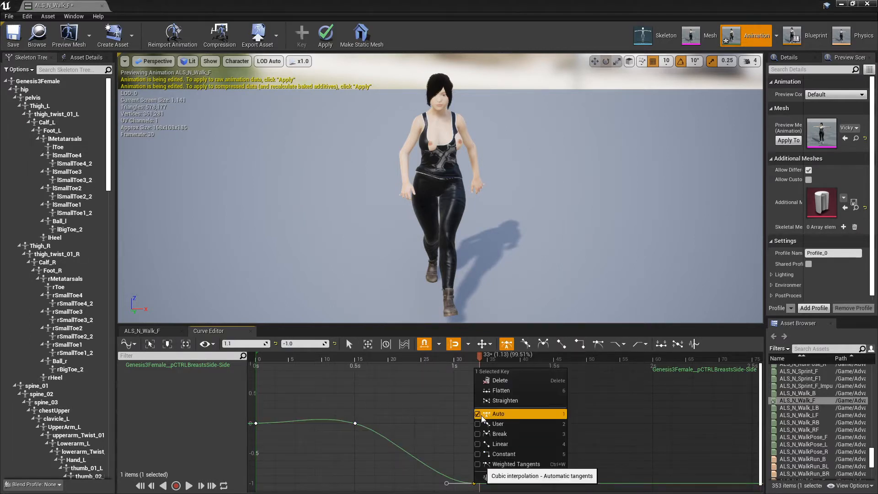
pyautogui.click(481, 415)
# Step: Move the middle key earlier to about 0.3 s and scrub through the cycle to check the pose
pyautogui.moveTo(484, 357)
pyautogui.mouseDown()
pyautogui.moveTo(246, 367)
pyautogui.moveTo(357, 364)
pyautogui.mouseUp()
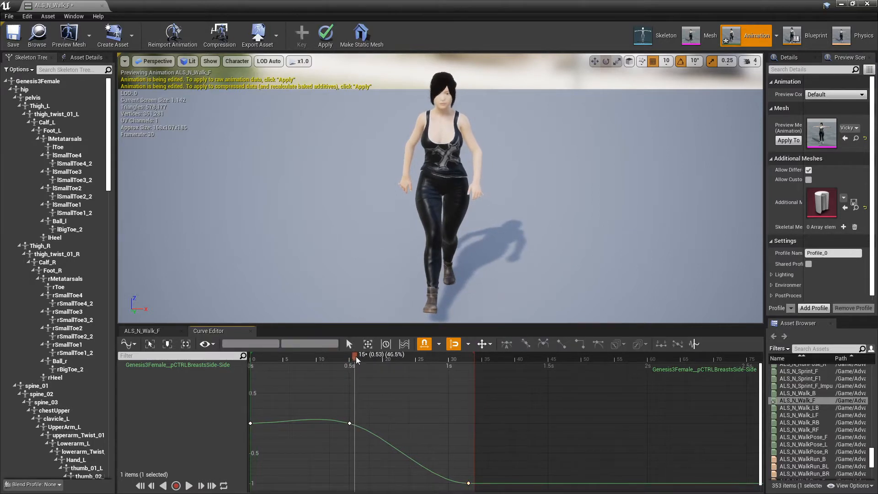
pyautogui.moveTo(356, 360); pyautogui.dragTo(316, 366)
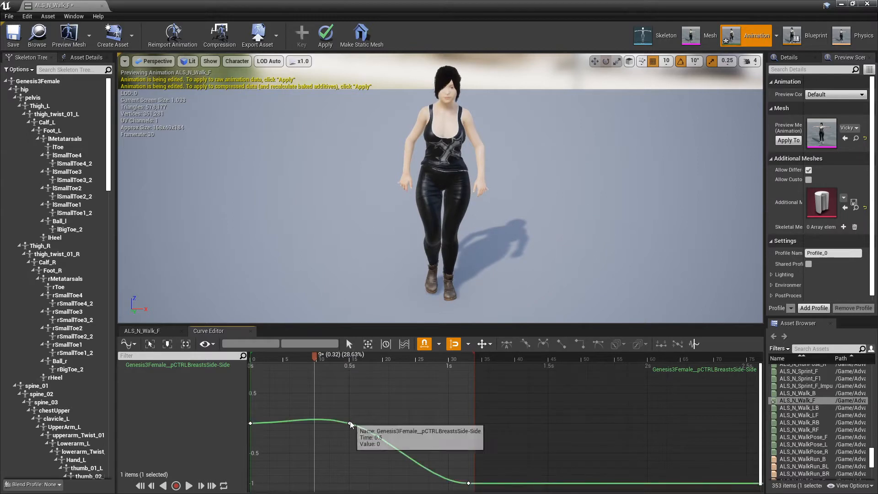
pyautogui.moveTo(350, 424); pyautogui.dragTo(314, 426)
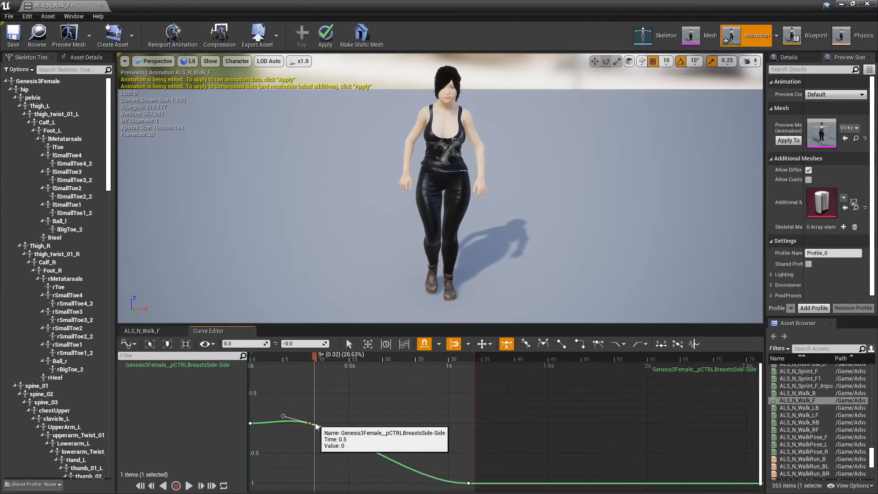
pyautogui.moveTo(319, 427); pyautogui.dragTo(325, 424)
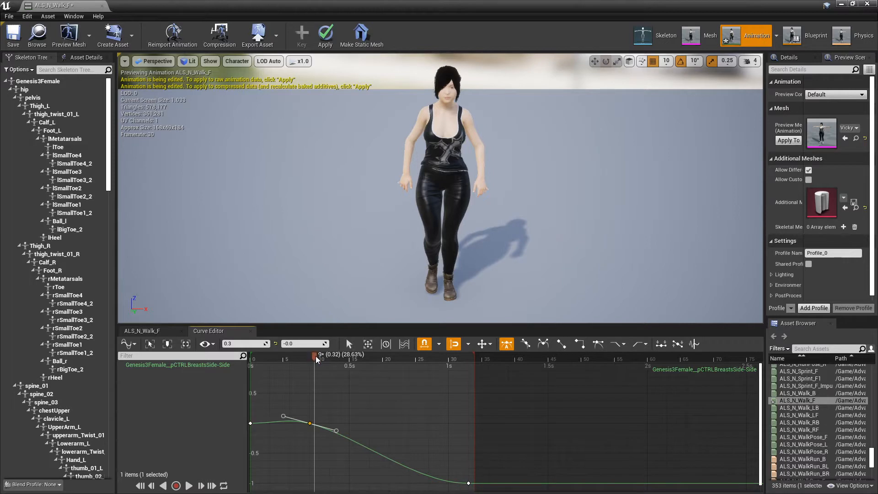
pyautogui.moveTo(313, 356)
pyautogui.mouseDown()
pyautogui.moveTo(258, 356)
pyautogui.moveTo(446, 356)
pyautogui.moveTo(471, 386)
pyautogui.moveTo(310, 395)
pyautogui.moveTo(480, 396)
pyautogui.moveTo(247, 411)
pyautogui.mouseUp()
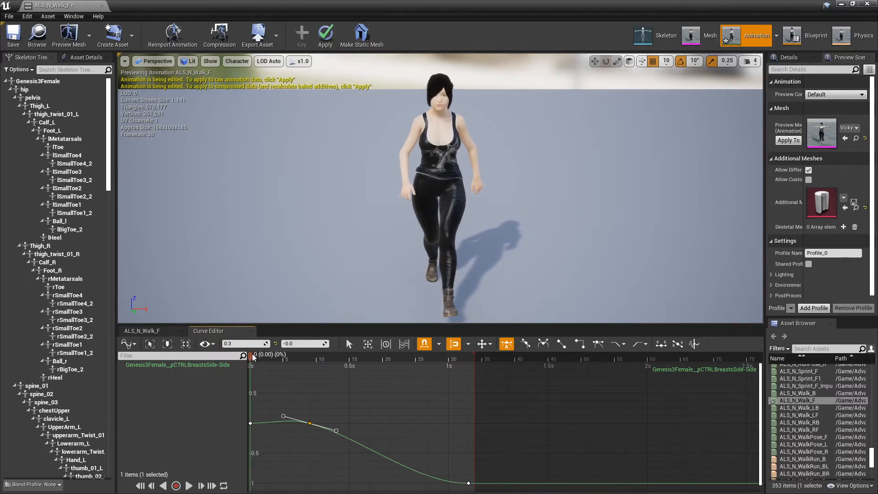
pyautogui.moveTo(247, 354); pyautogui.dragTo(390, 369)
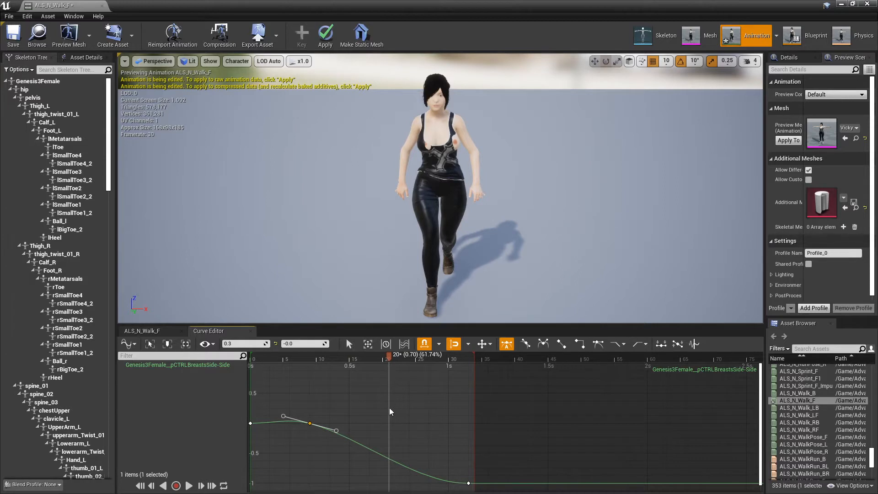
# Step: Add a key at frame 20 with a value of 1
pyautogui.rightClick(389, 386)
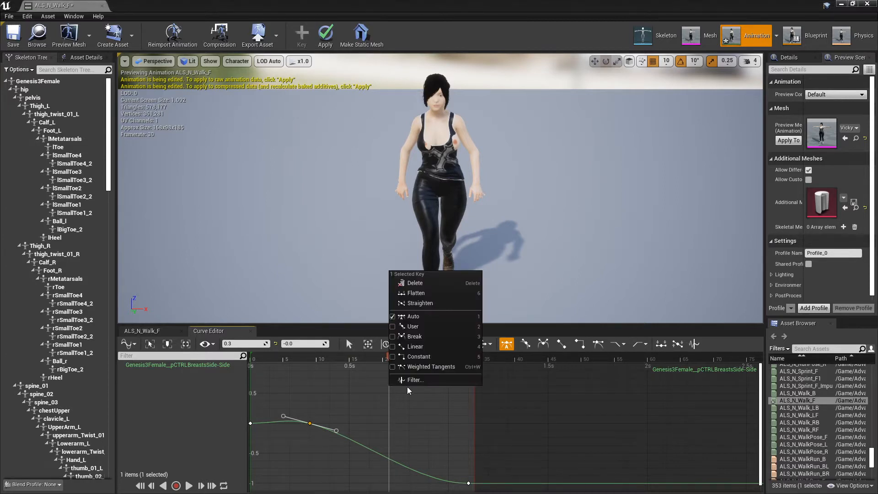
pyautogui.click(405, 396)
pyautogui.rightClick(404, 399)
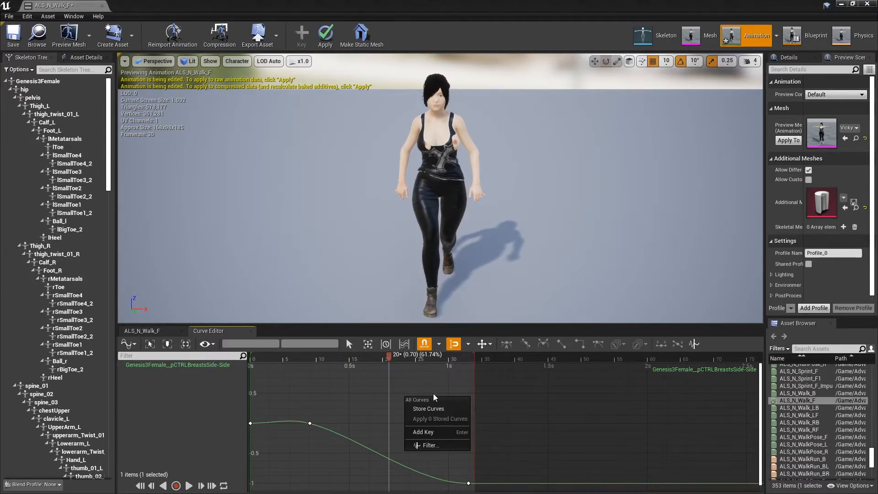
pyautogui.click(432, 433)
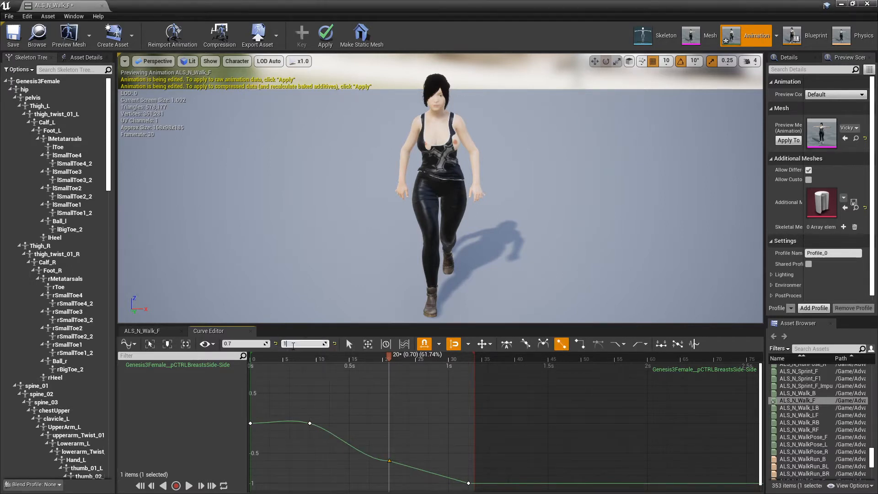
pyautogui.write('1')
pyautogui.press('Return')
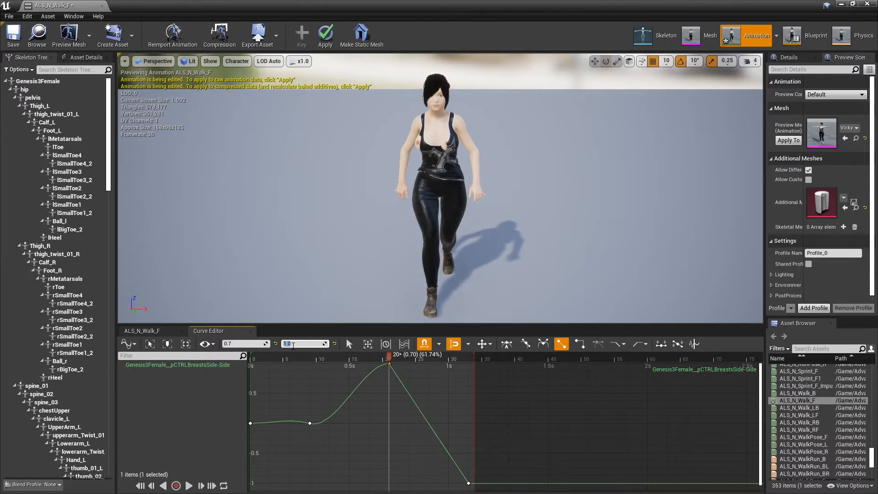
# Step: Give the peak key smooth automatic tangents and scrub through the cycle to watch the effect
pyautogui.rightClick(389, 363)
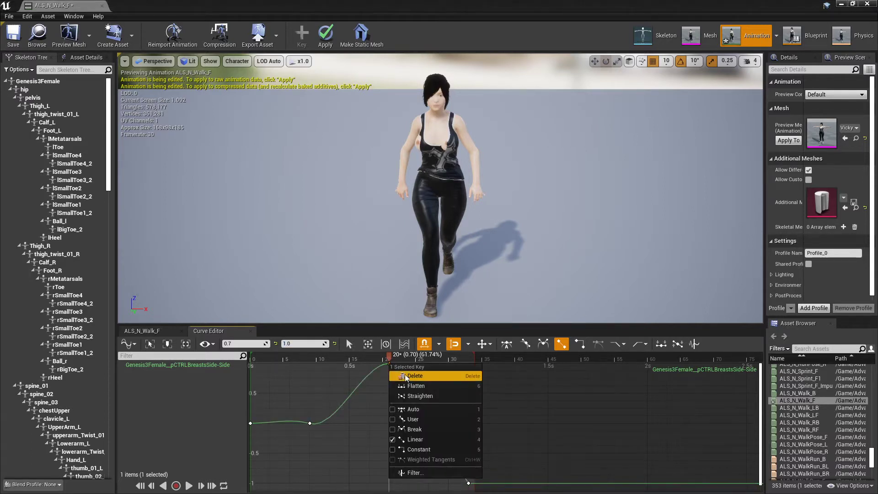
pyautogui.click(411, 409)
pyautogui.moveTo(389, 355)
pyautogui.mouseDown()
pyautogui.moveTo(253, 357)
pyautogui.moveTo(300, 378)
pyautogui.moveTo(360, 388)
pyautogui.mouseUp()
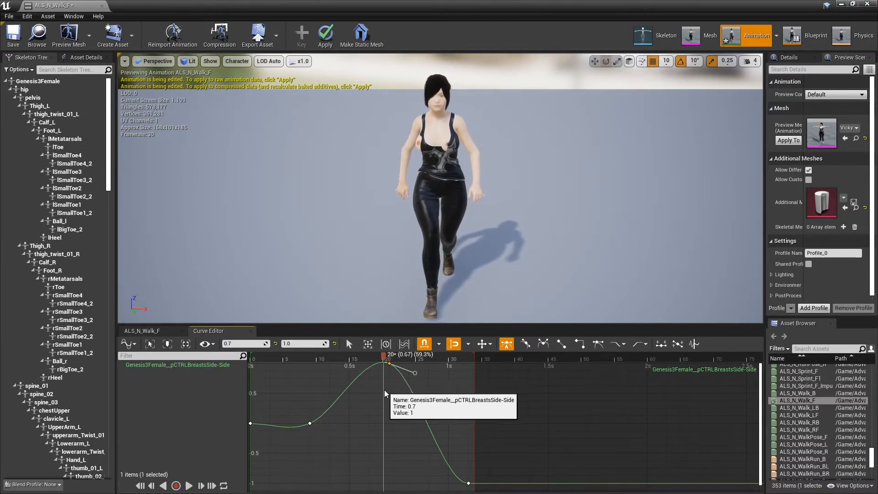
pyautogui.moveTo(360, 388)
pyautogui.mouseDown()
pyautogui.moveTo(482, 406)
pyautogui.moveTo(250, 401)
pyautogui.moveTo(489, 427)
pyautogui.moveTo(249, 414)
pyautogui.mouseUp()
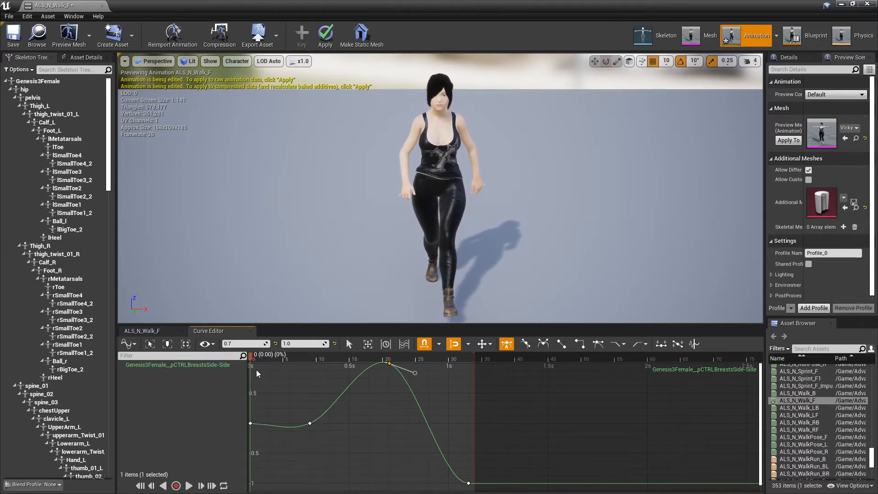
# Step: Set the first key's value and give it a smooth automatic tangent
pyautogui.click(252, 423)
pyautogui.write('1')
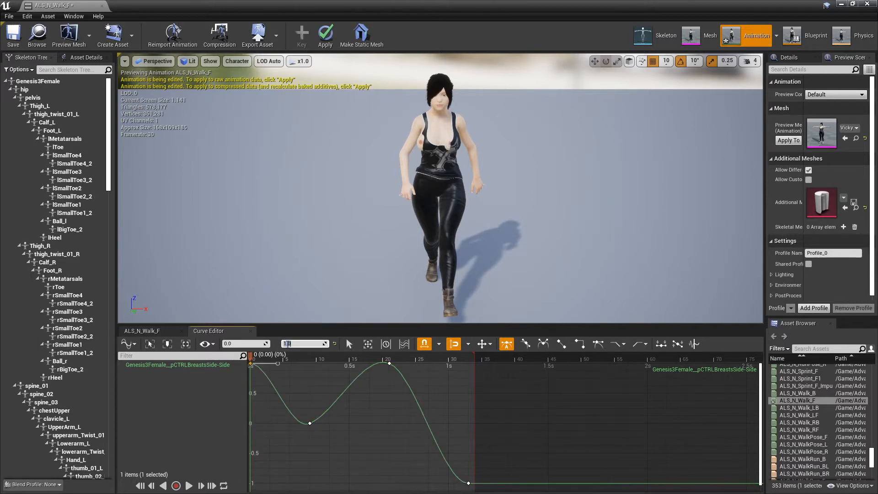
pyautogui.press('Return')
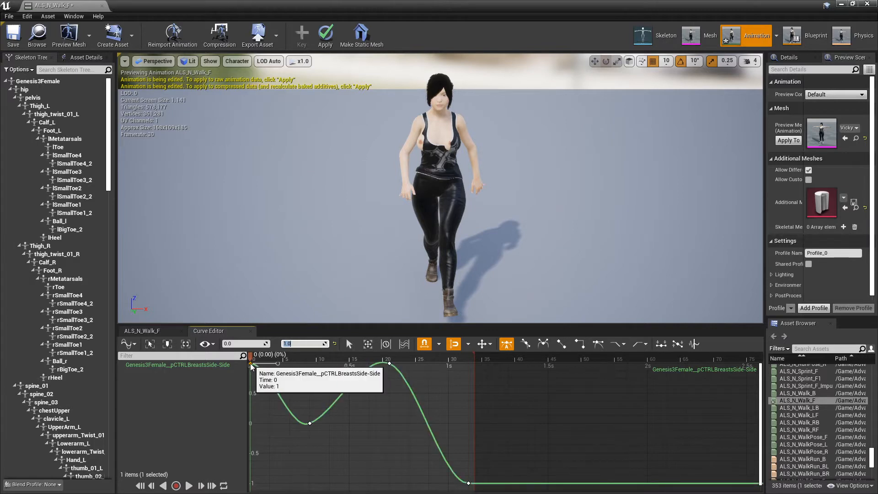
pyautogui.rightClick(253, 365)
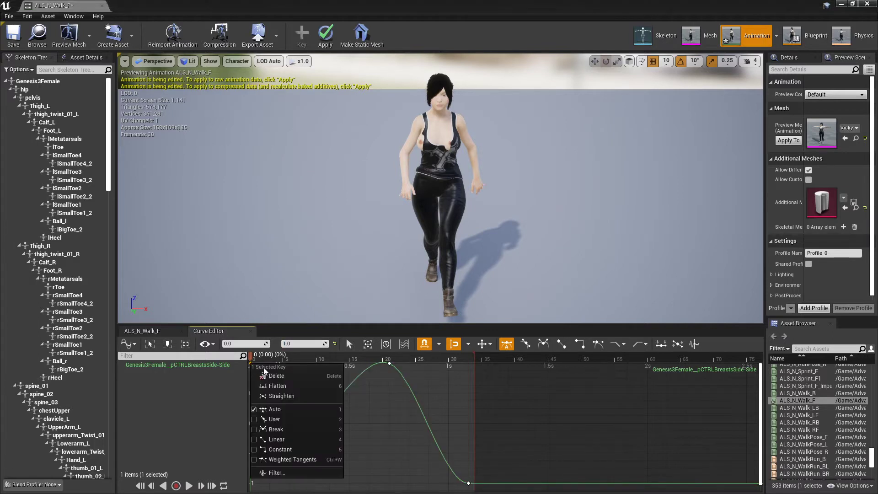
pyautogui.click(273, 410)
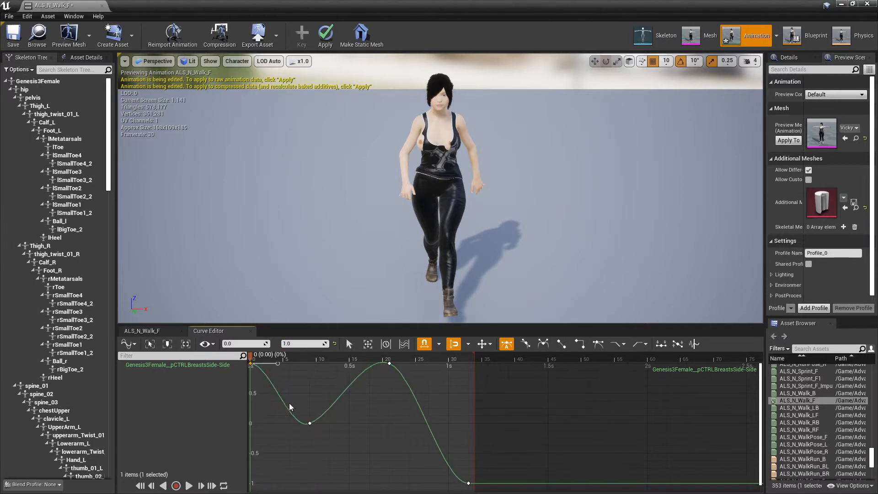
# Step: Scrub and play the walk preview to check the side-to-side motion, then pause it
pyautogui.moveTo(251, 358)
pyautogui.mouseDown()
pyautogui.moveTo(338, 357)
pyautogui.moveTo(370, 374)
pyautogui.mouseUp()
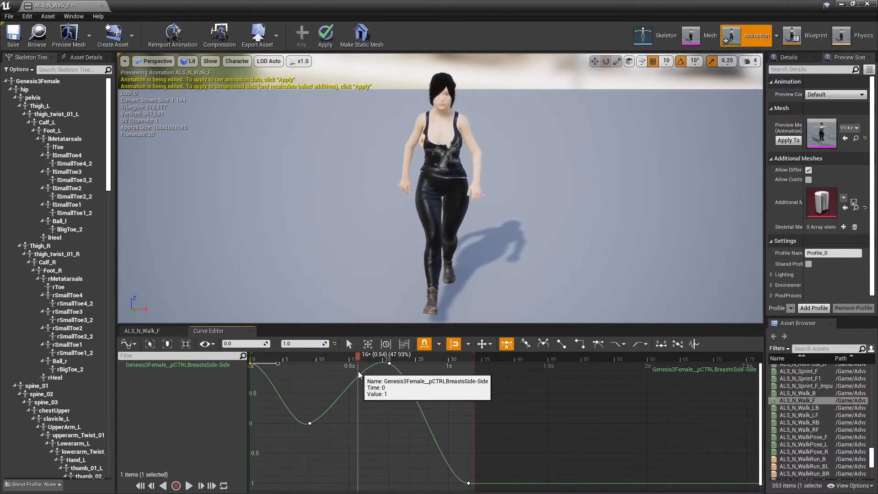
pyautogui.moveTo(369, 372)
pyautogui.mouseDown()
pyautogui.moveTo(255, 375)
pyautogui.moveTo(328, 385)
pyautogui.moveTo(231, 387)
pyautogui.moveTo(483, 405)
pyautogui.moveTo(246, 407)
pyautogui.mouseUp()
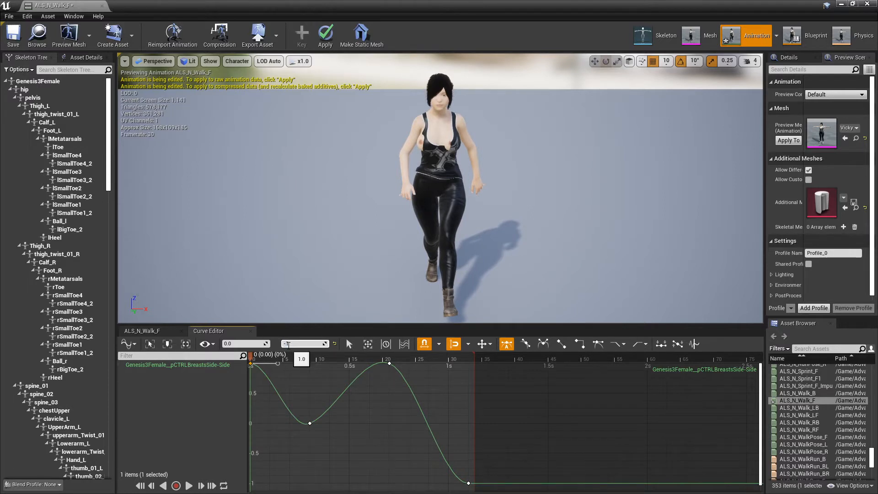
pyautogui.write('-1')
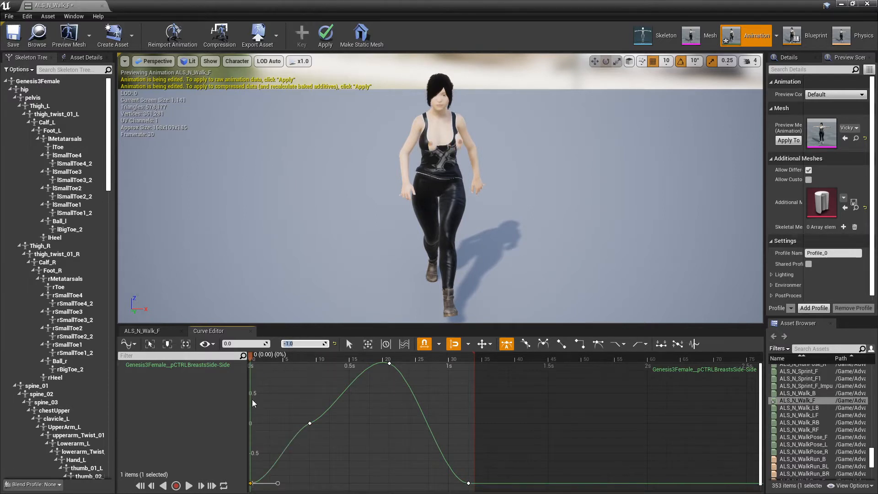
pyautogui.click(191, 485)
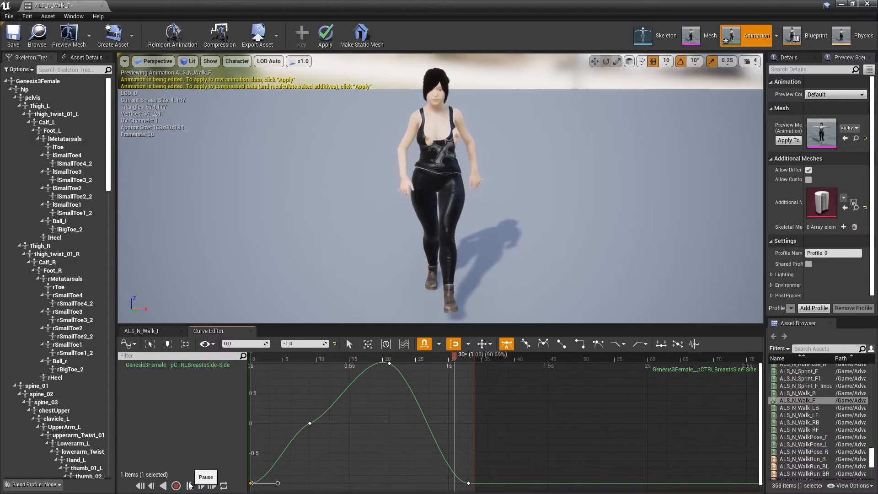
pyautogui.click(190, 485)
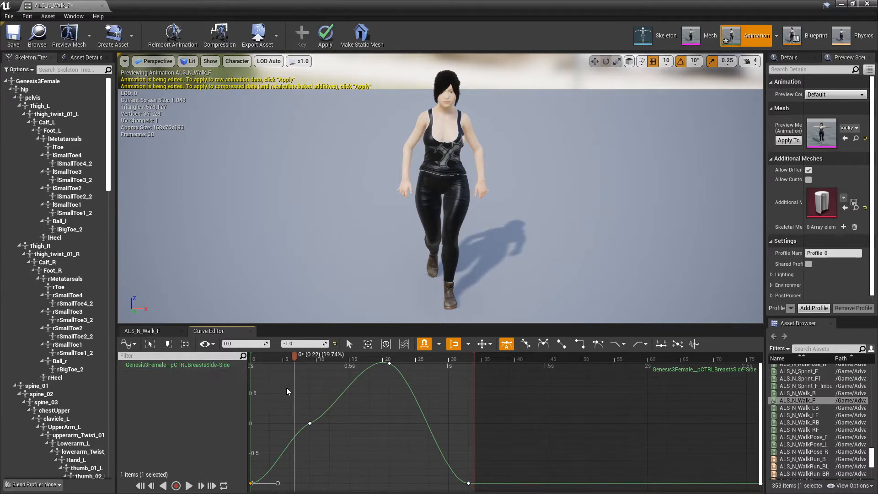
# Step: Store a copy of the Breasts Side-Side curve for reuse
pyautogui.rightClick(332, 389)
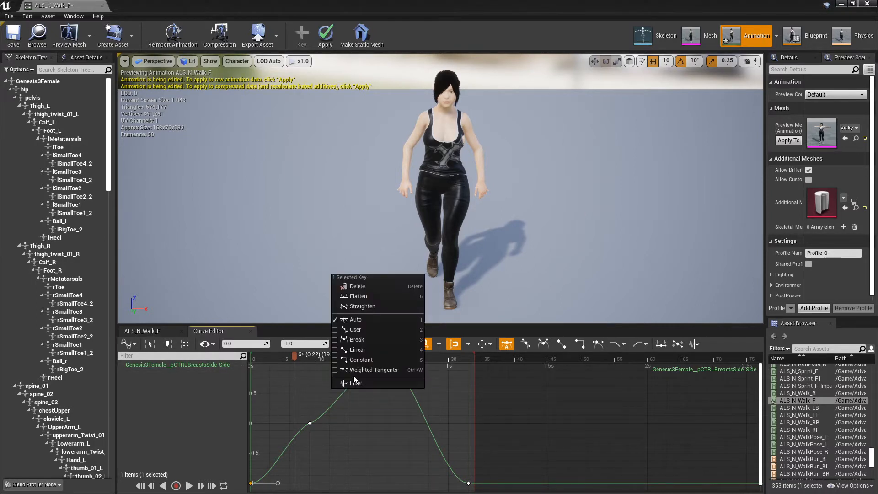
pyautogui.click(365, 418)
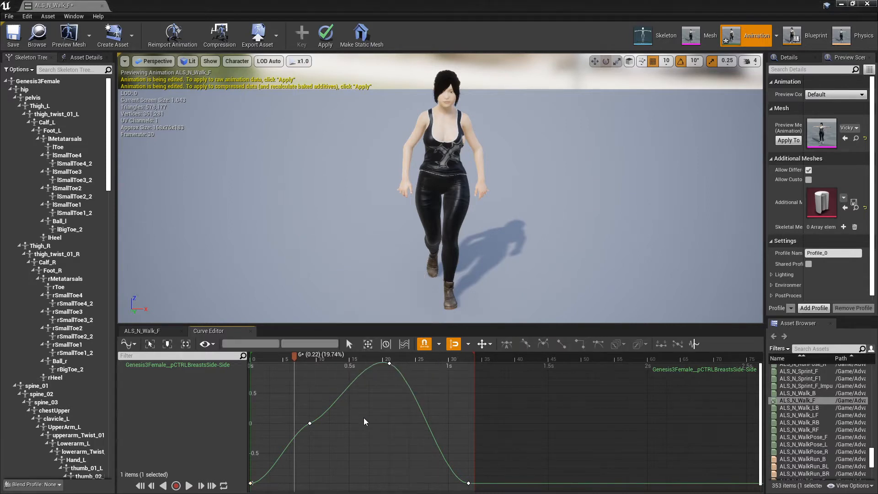
pyautogui.rightClick(364, 418)
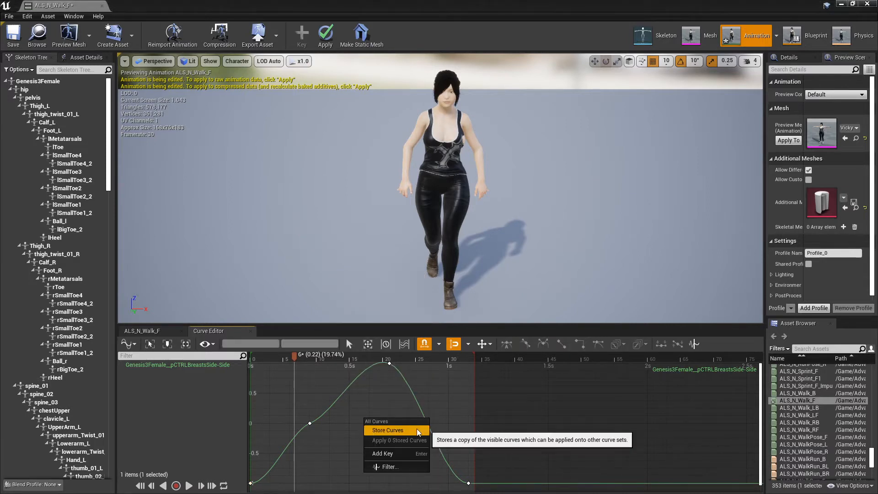
pyautogui.click(390, 428)
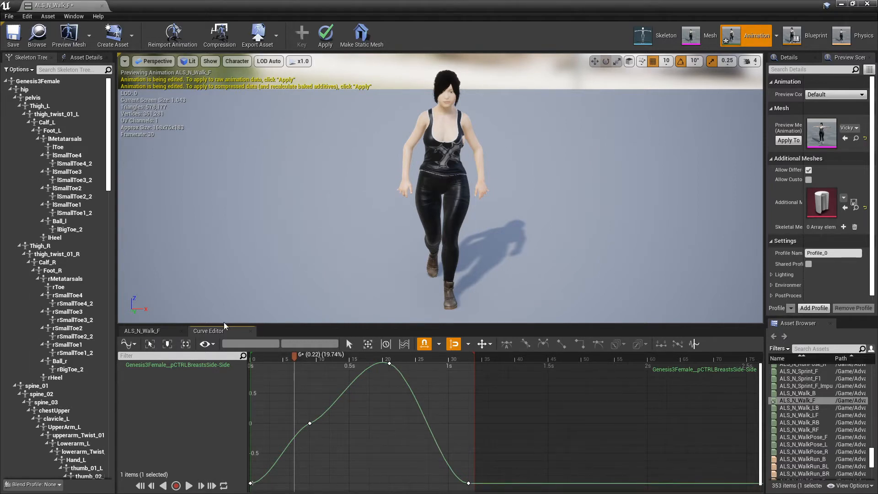
# Step: Add the TankTop9_20034_pCTRLBreastsSide-Side curve as a fourth curve track on the walk animation
pyautogui.click(157, 332)
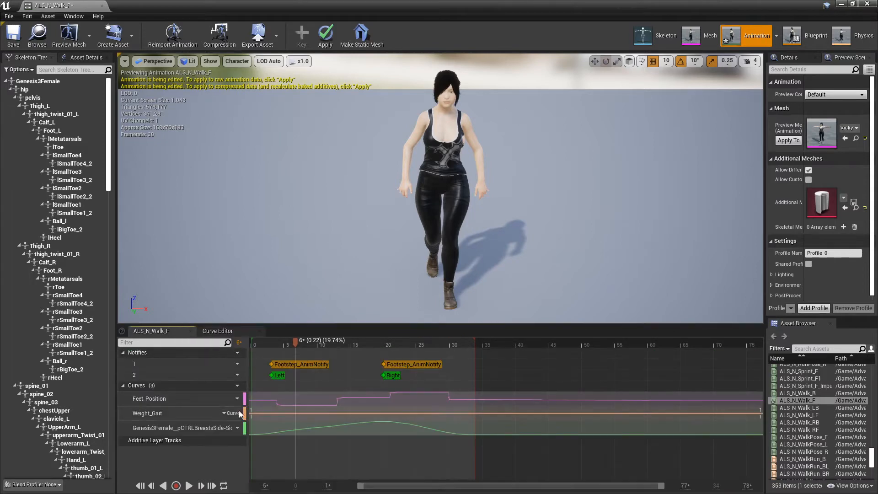
pyautogui.click(238, 385)
pyautogui.moveTo(241, 402)
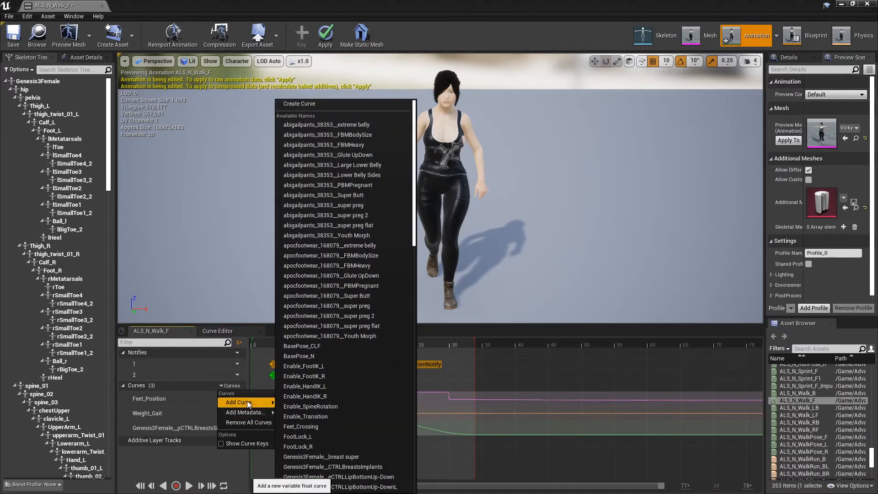
pyautogui.scroll(-5, 332, 418)
pyautogui.scroll(-5, 336, 430)
pyautogui.scroll(-4, 336, 430)
pyautogui.scroll(-4, 336, 430)
pyautogui.scroll(-4, 337, 430)
pyautogui.scroll(-2, 336, 430)
pyautogui.scroll(-3, 337, 430)
pyautogui.scroll(-3, 336, 431)
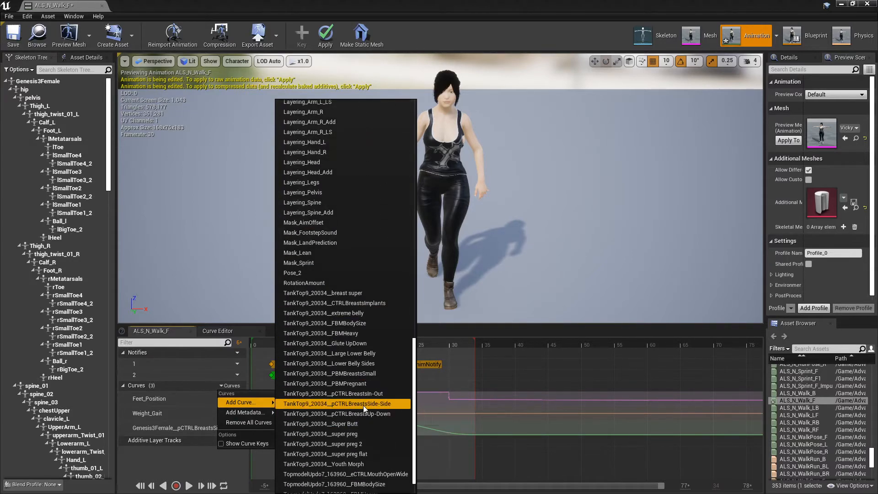
pyautogui.click(330, 403)
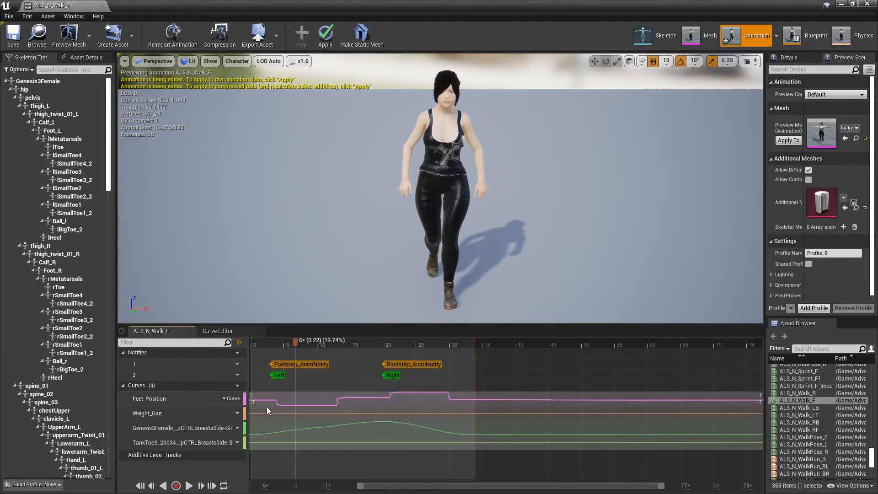
pyautogui.moveTo(178, 442)
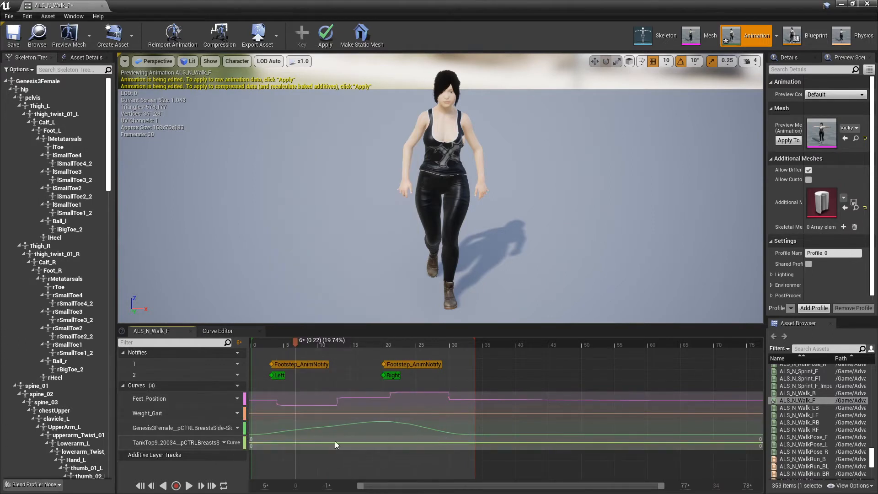
pyautogui.click(230, 442)
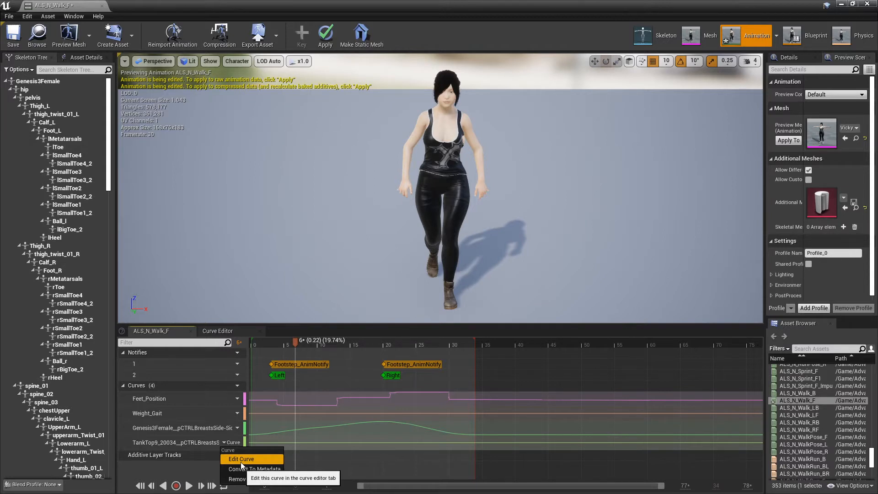
# Step: Apply the stored breasts curve to the TankTop9 Side-Side curve and play the animation to test both
pyautogui.click(240, 460)
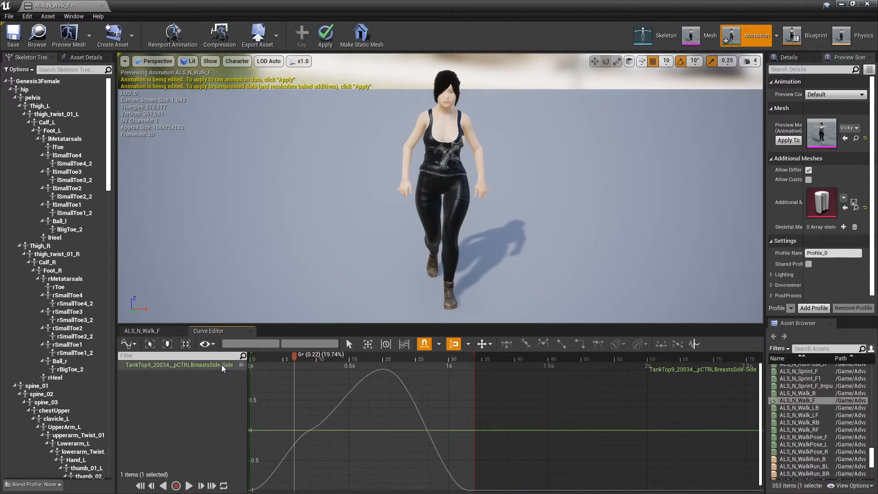
pyautogui.rightClick(315, 391)
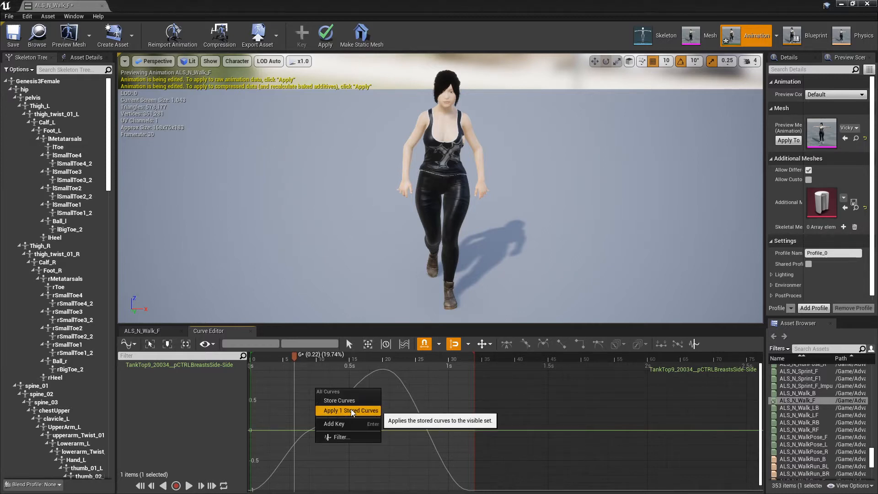
pyautogui.click(354, 409)
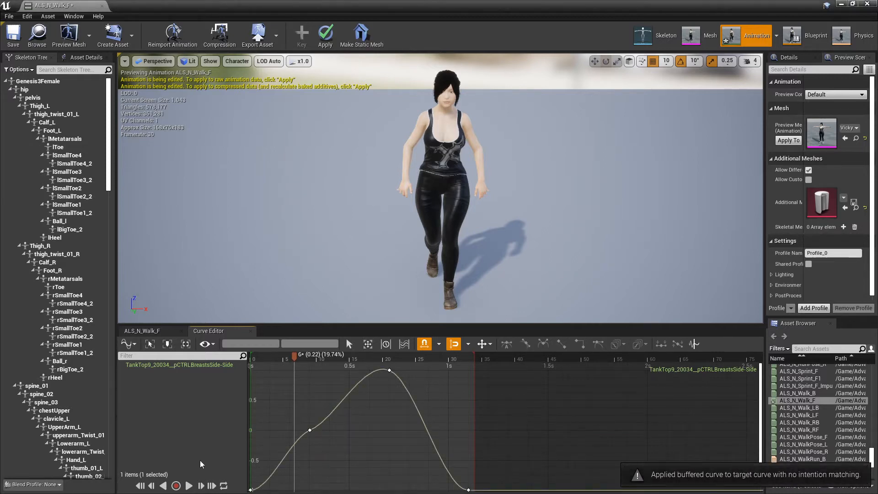
pyautogui.click(188, 486)
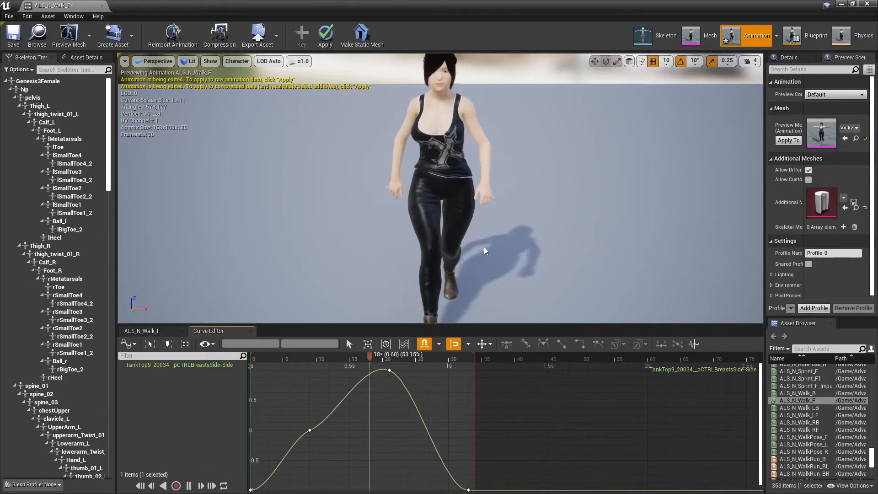
pyautogui.scroll(5, 484, 245)
pyautogui.scroll(5, 484, 244)
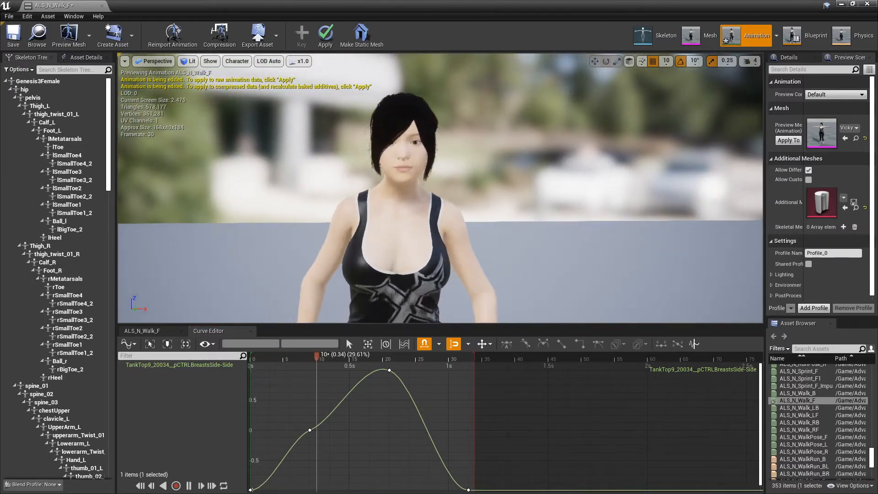
pyautogui.scroll(5, 484, 244)
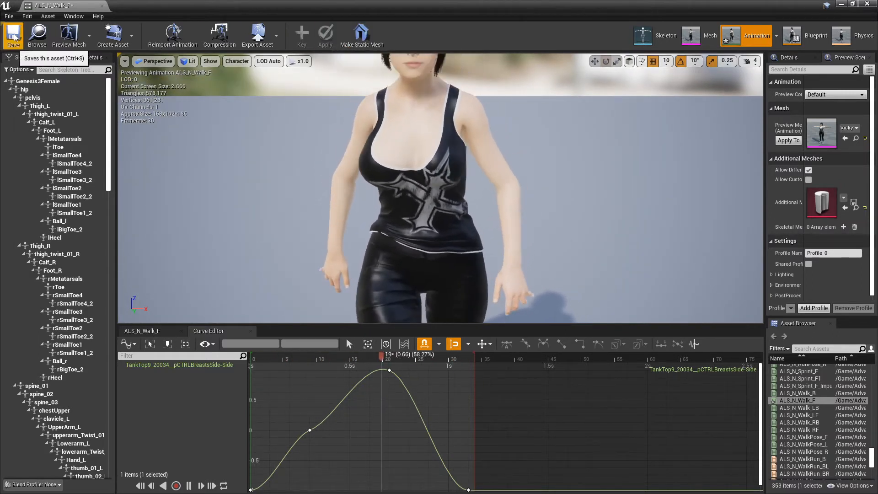
# Step: Close the ALS_N_Walk_F animation editor and return to the level editor
pyautogui.click(103, 7)
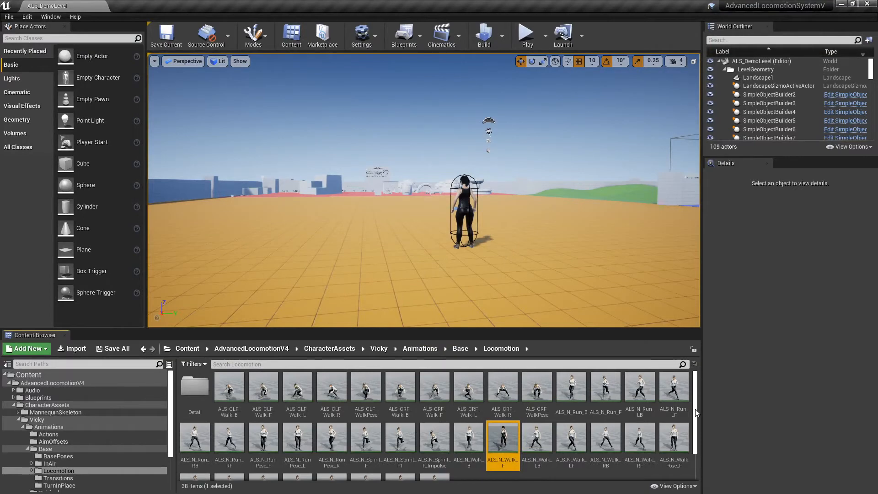
pyautogui.scroll(-2, 695, 412)
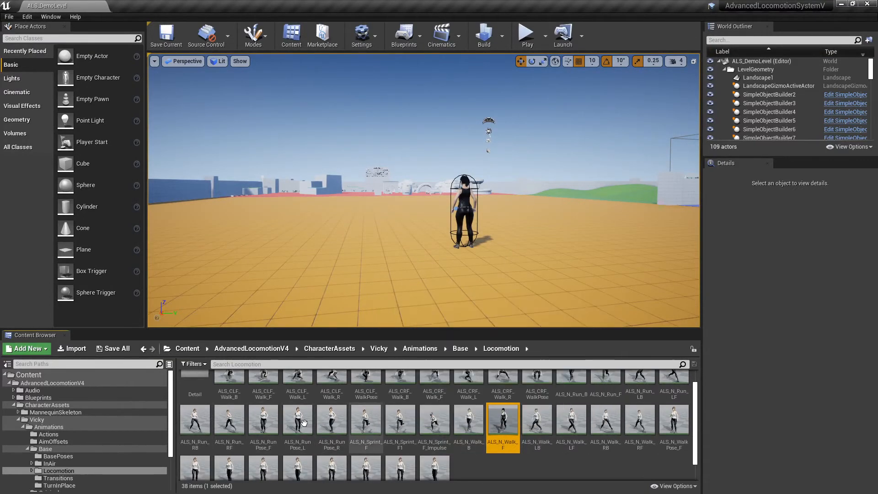
pyautogui.doubleClick(272, 423)
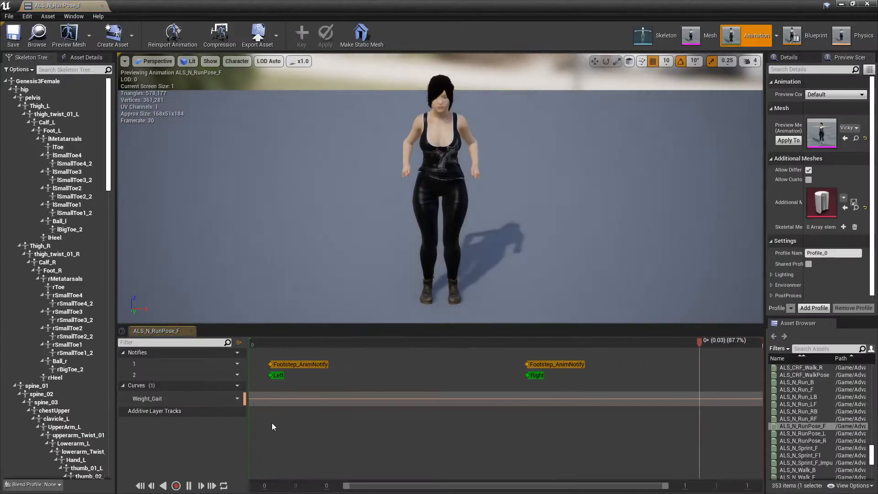
pyautogui.click(868, 6)
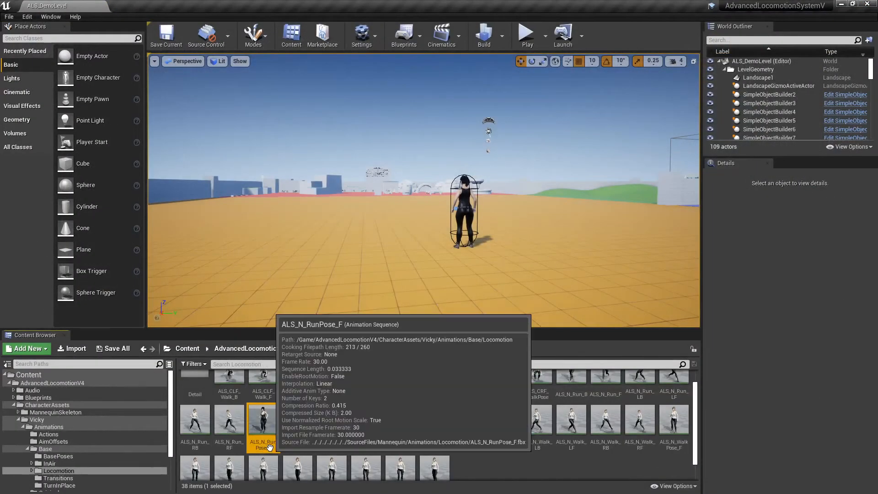
# Step: Open ALS_N_Run_F in the animation editor, pause it and rewind to frame 0
pyautogui.doubleClick(605, 391)
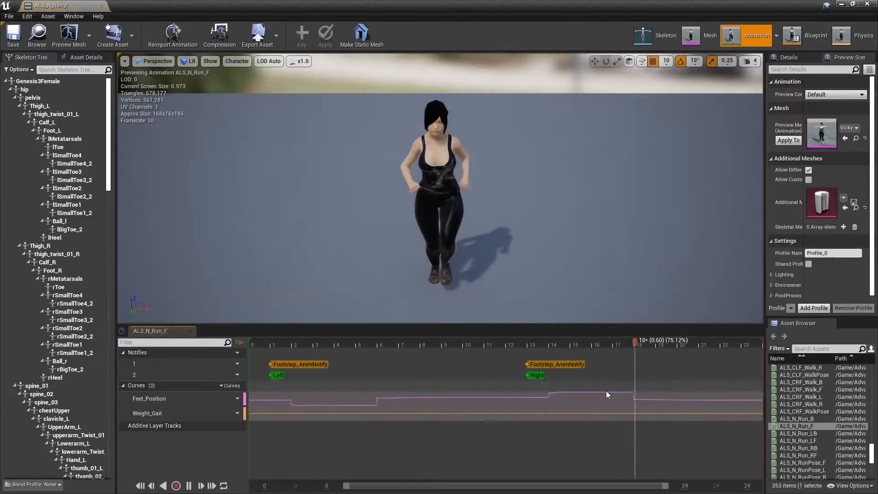
pyautogui.click(176, 485)
pyautogui.moveTo(506, 341); pyautogui.dragTo(252, 341)
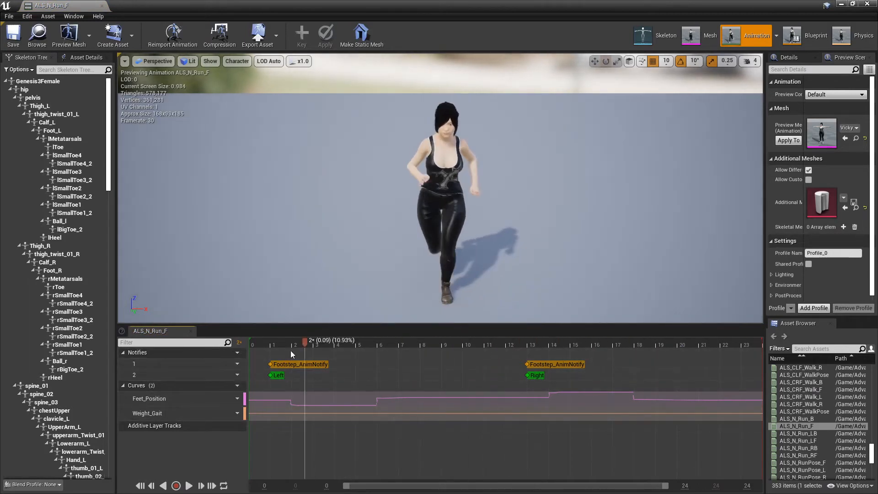
# Step: Add a Genesis3Female_pCTRLBreastsSide-Side curve to ALS_N_Run_F
pyautogui.click(237, 385)
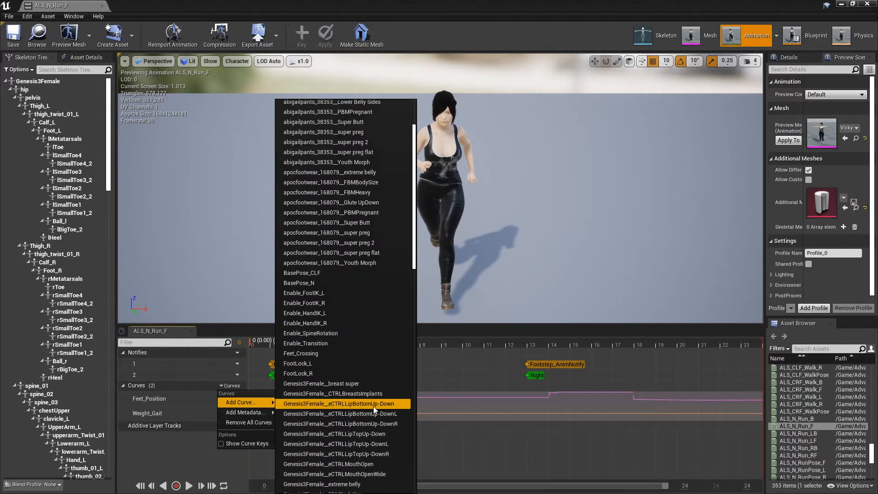
pyautogui.scroll(-5, 374, 406)
pyautogui.scroll(-2, 374, 406)
pyautogui.scroll(-2, 374, 407)
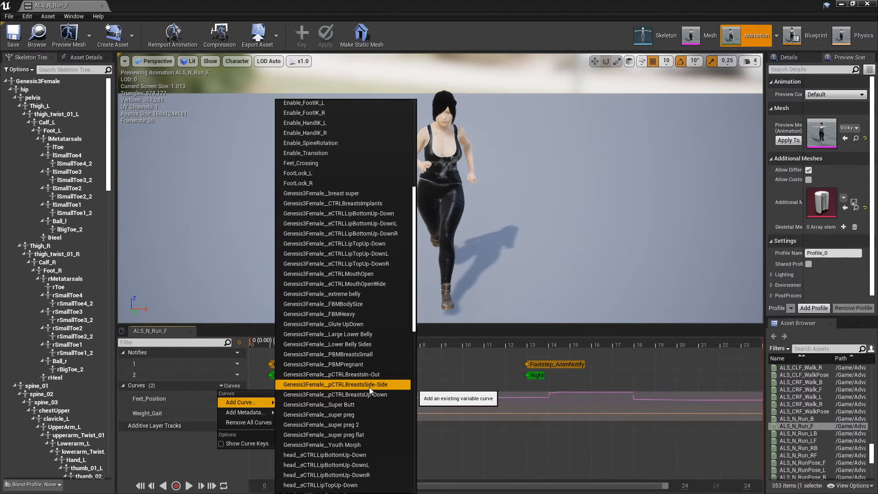
pyautogui.click(369, 387)
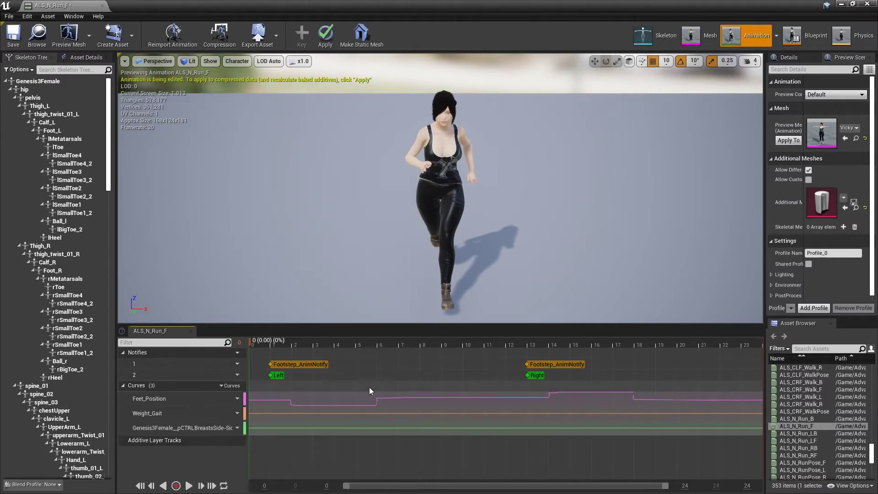
pyautogui.click(235, 427)
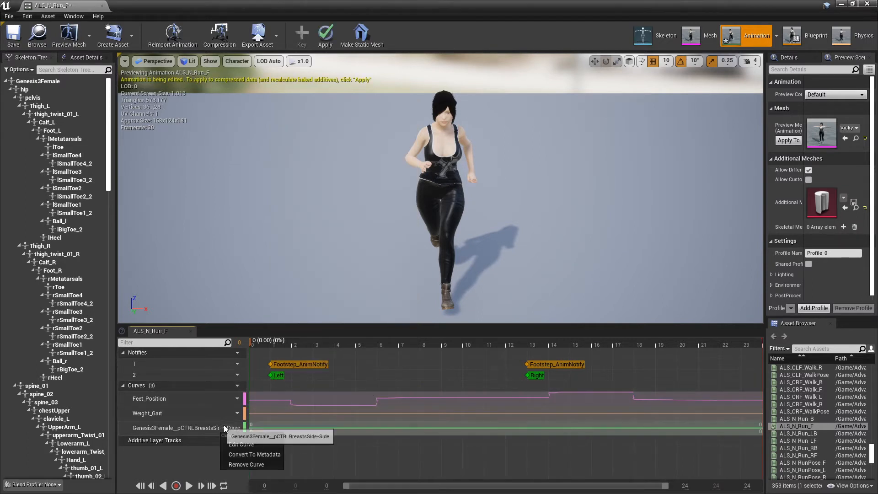
# Step: In the curve editor, key the side-side curve at time 0 with value 1 and Auto tangents
pyautogui.click(246, 444)
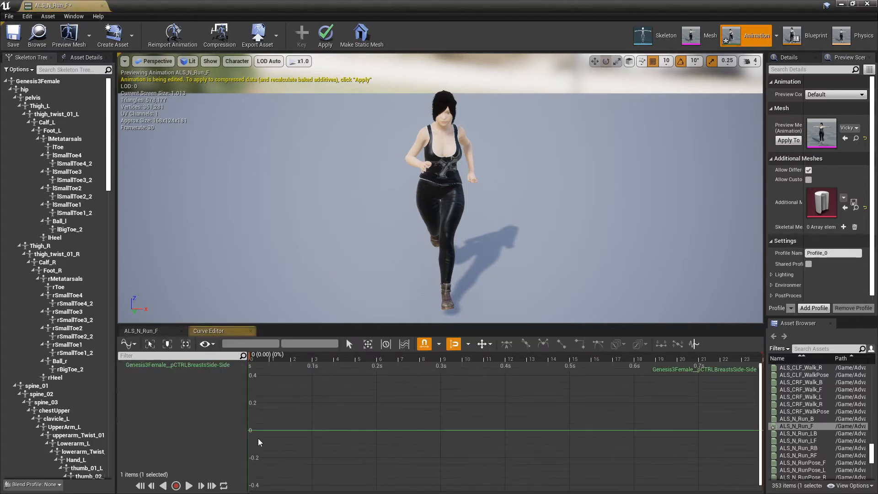
pyautogui.scroll(-2, 570, 407)
pyautogui.scroll(-2, 570, 407)
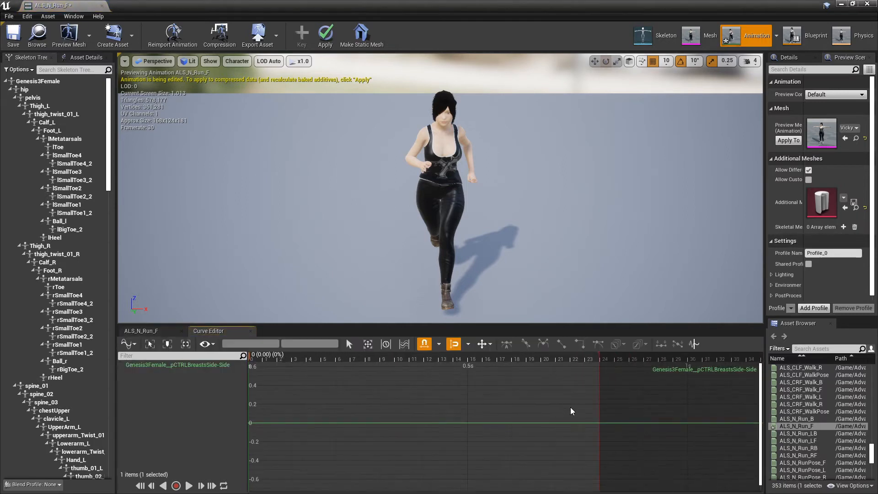
pyautogui.scroll(-2, 571, 408)
pyautogui.scroll(-1, 570, 407)
pyautogui.scroll(1, 570, 407)
pyautogui.scroll(1, 571, 407)
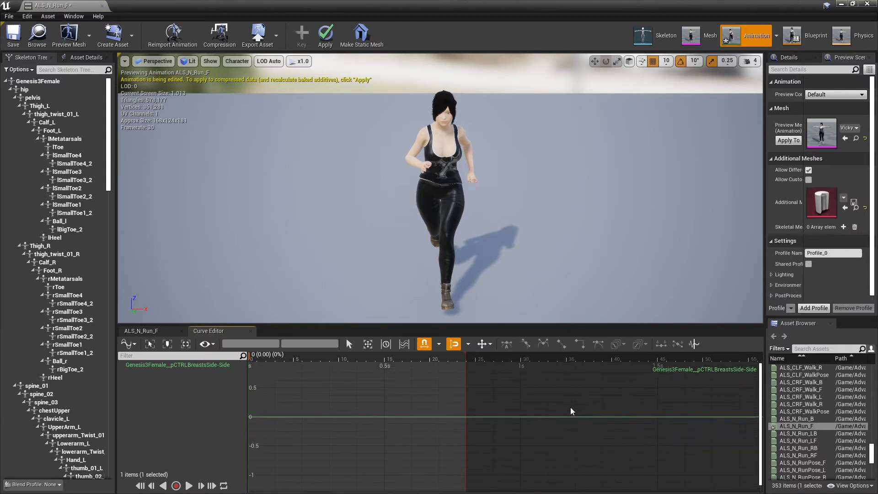
pyautogui.moveTo(531, 403); pyautogui.dragTo(532, 417, button='right')
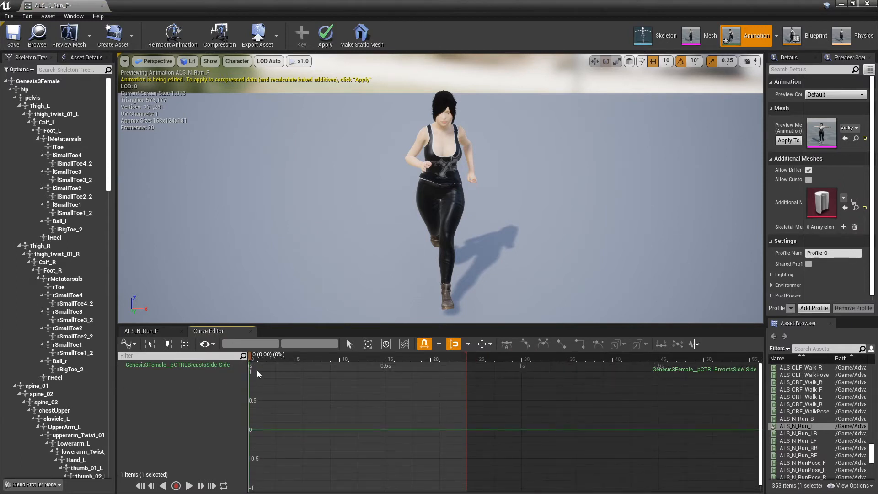
pyautogui.rightClick(253, 428)
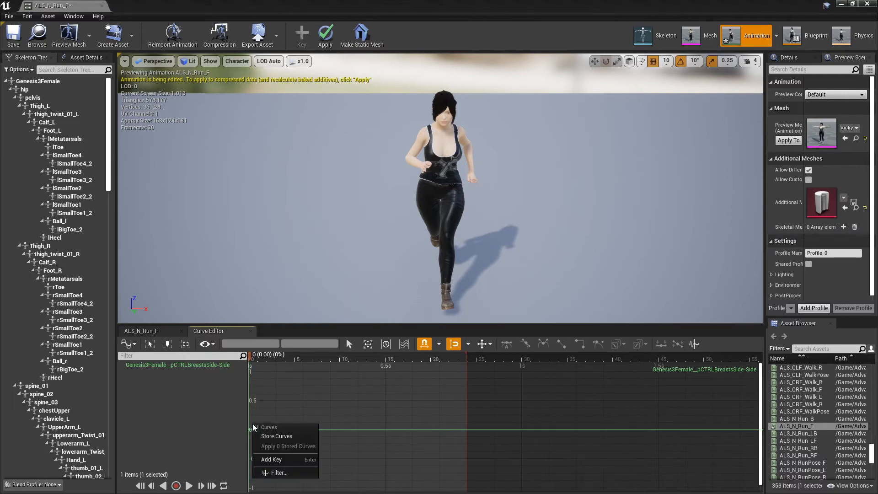
pyautogui.click(281, 459)
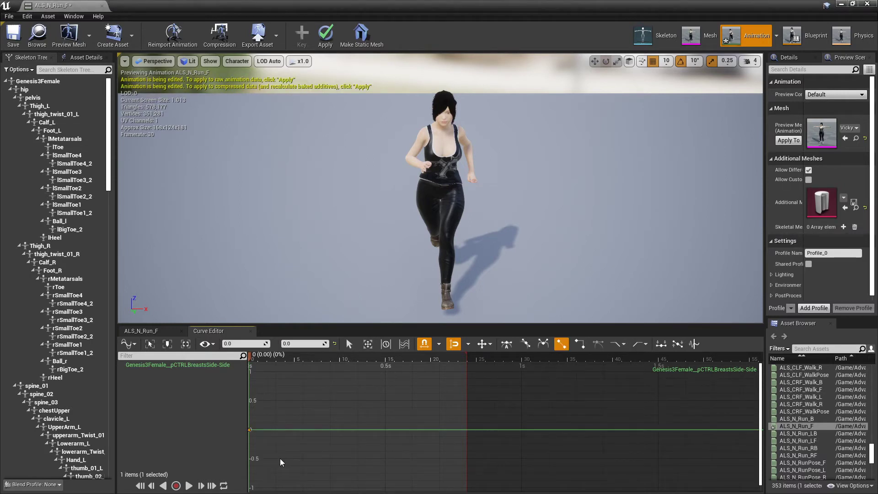
pyautogui.rightClick(249, 430)
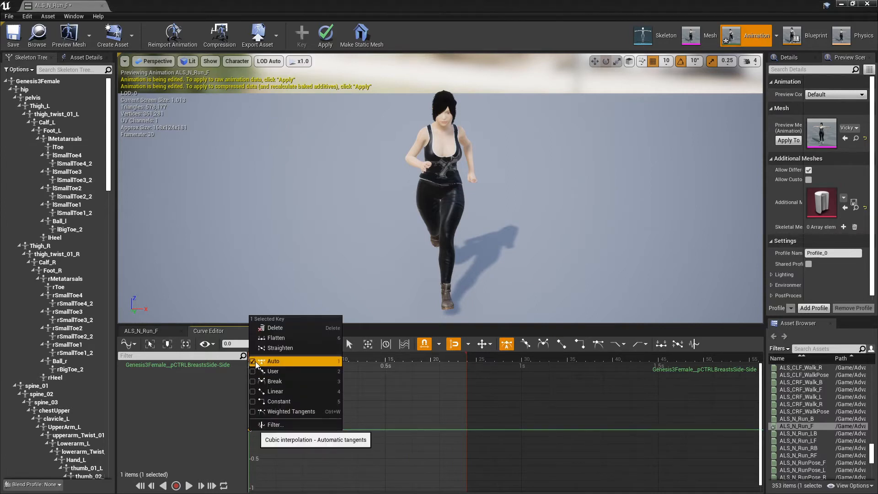
pyautogui.click(366, 323)
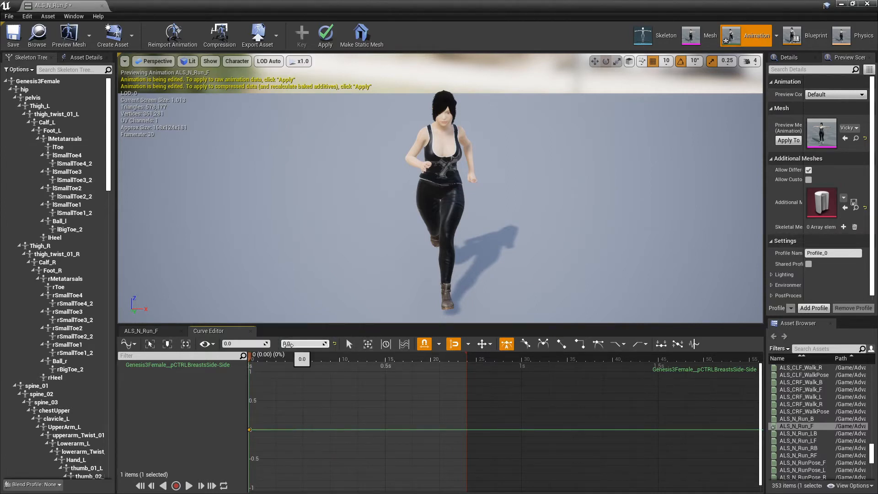
pyautogui.press('Return')
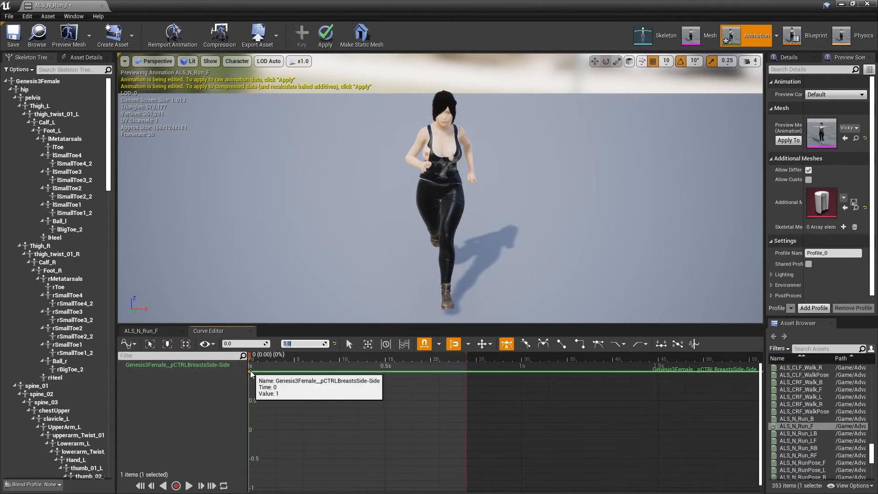
# Step: Add keys later in the curve and lower one to about 0.875
pyautogui.rightClick(467, 444)
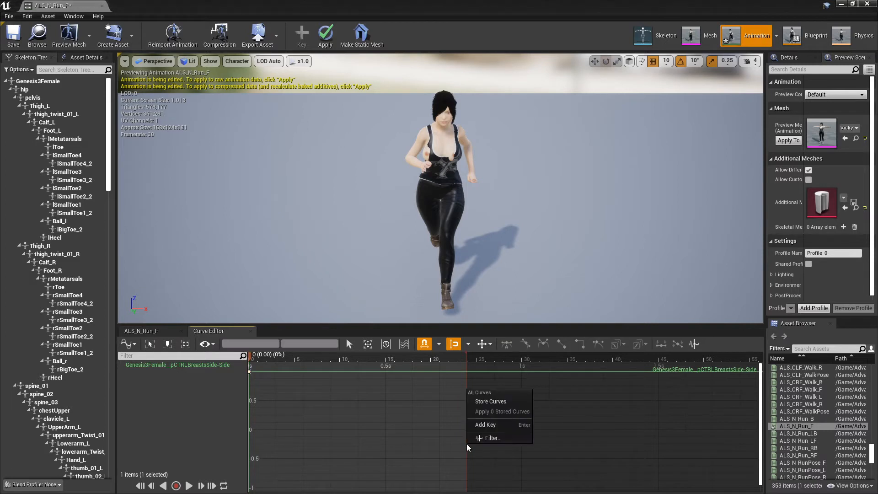
pyautogui.click(481, 424)
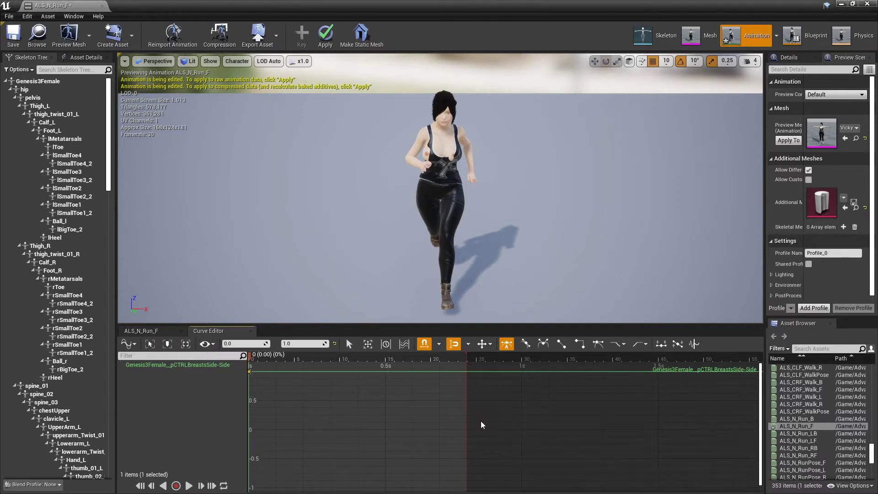
pyautogui.rightClick(465, 441)
pyautogui.click(460, 452)
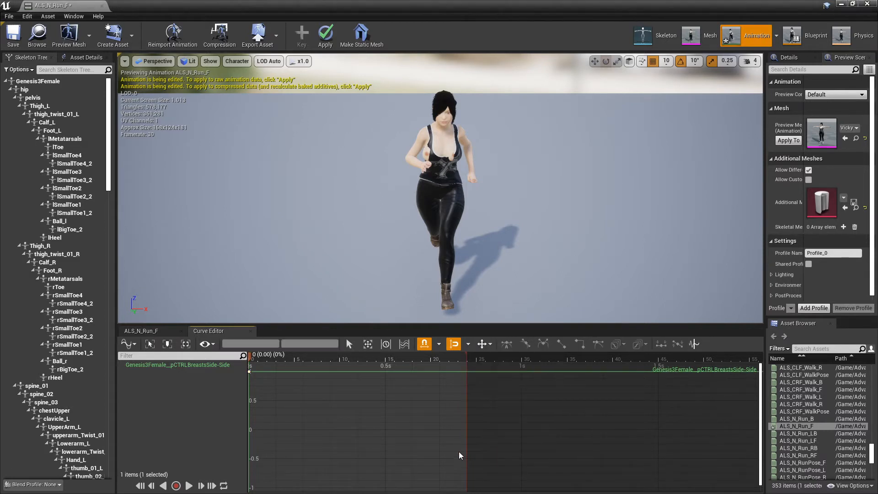
pyautogui.rightClick(464, 439)
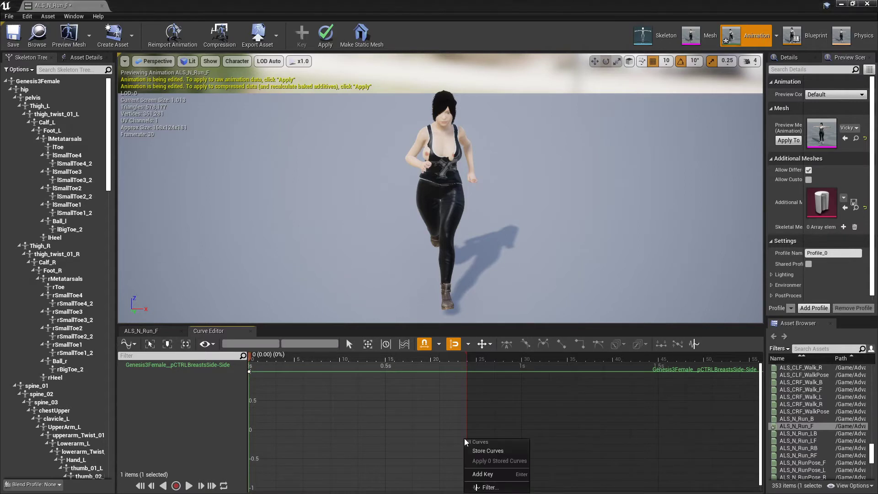
pyautogui.click(488, 475)
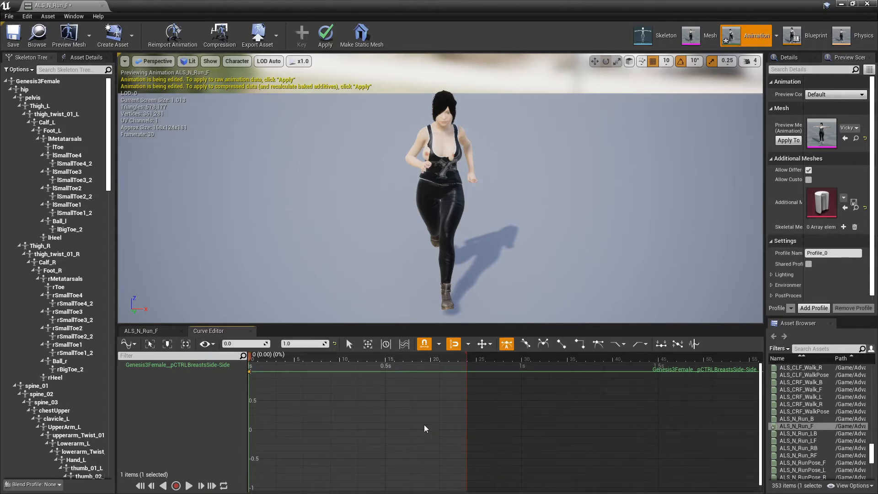
pyautogui.moveTo(251, 372)
pyautogui.mouseDown()
pyautogui.moveTo(349, 379)
pyautogui.moveTo(243, 381)
pyautogui.mouseUp()
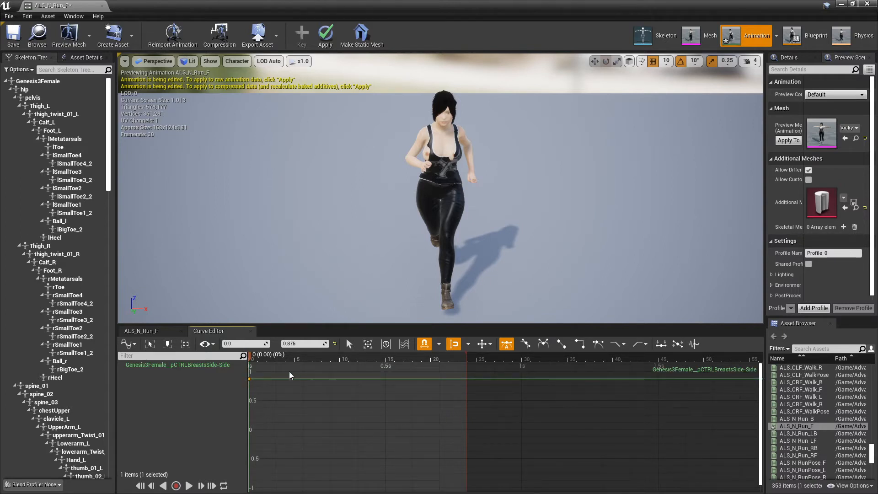
# Step: Key the curve at 0.8 s with value -1 and Auto tangents so it eases down from 1
pyautogui.moveTo(249, 357); pyautogui.dragTo(467, 374)
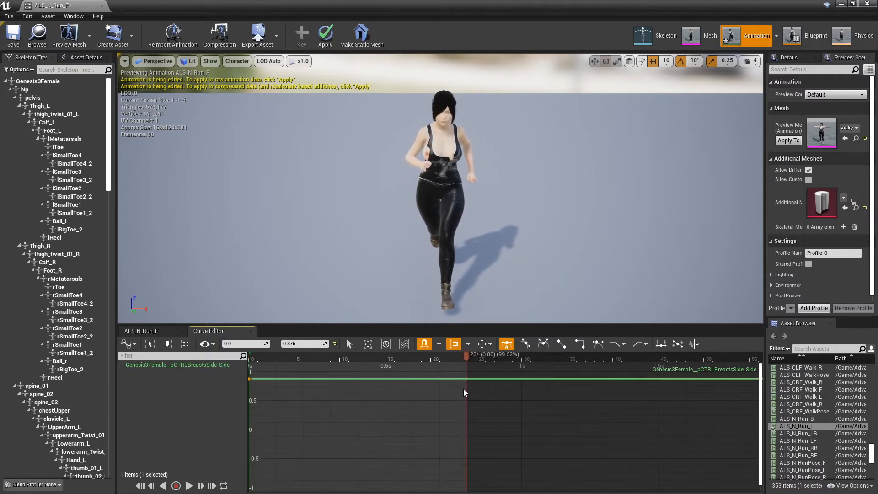
pyautogui.rightClick(464, 435)
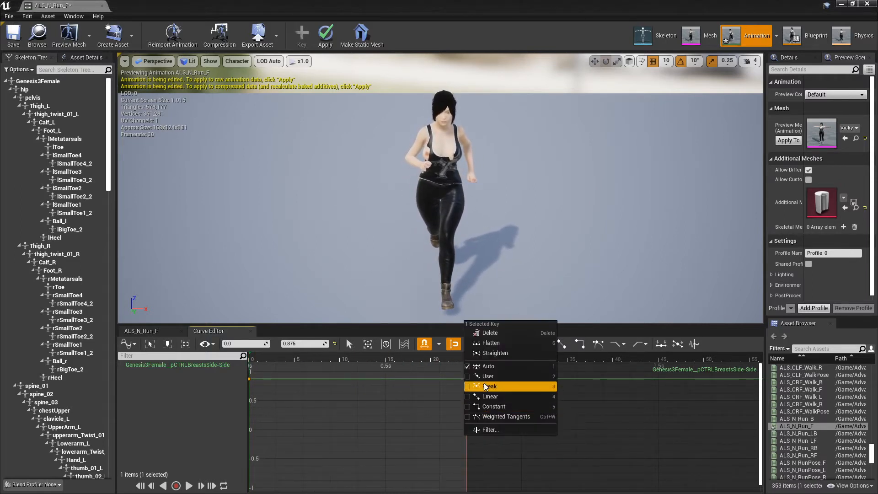
pyautogui.click(483, 380)
pyautogui.rightClick(465, 424)
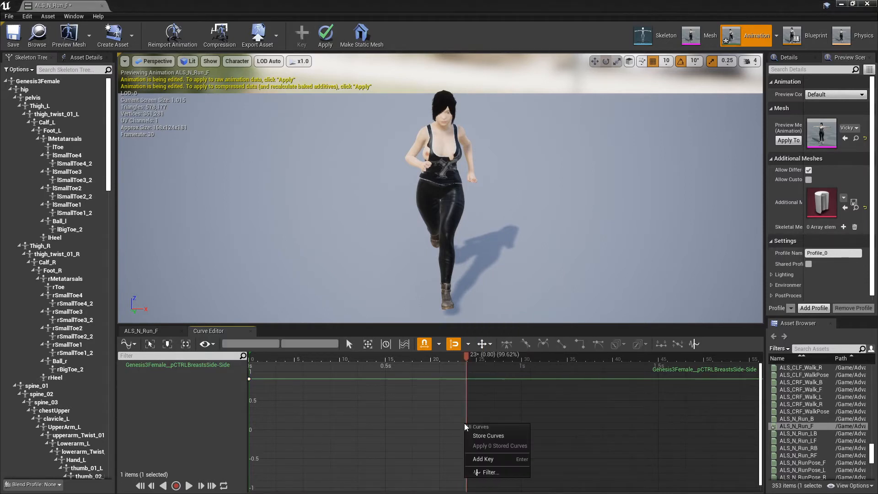
pyautogui.click(484, 458)
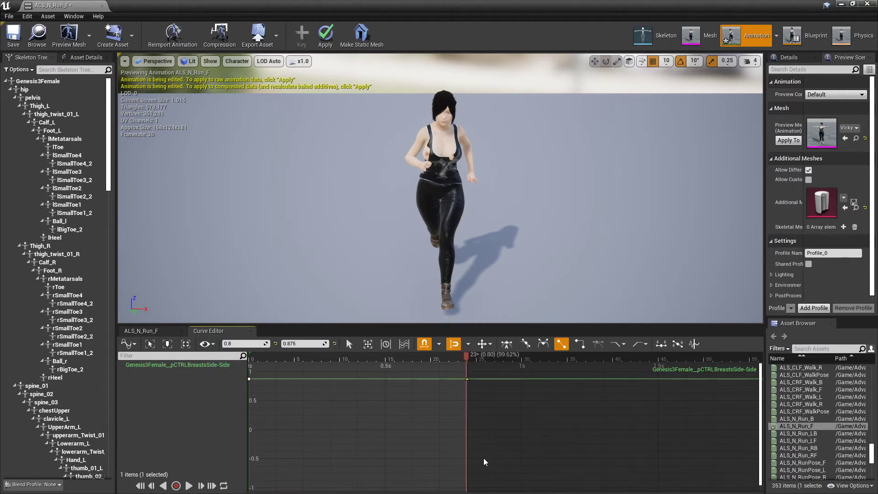
pyautogui.rightClick(466, 378)
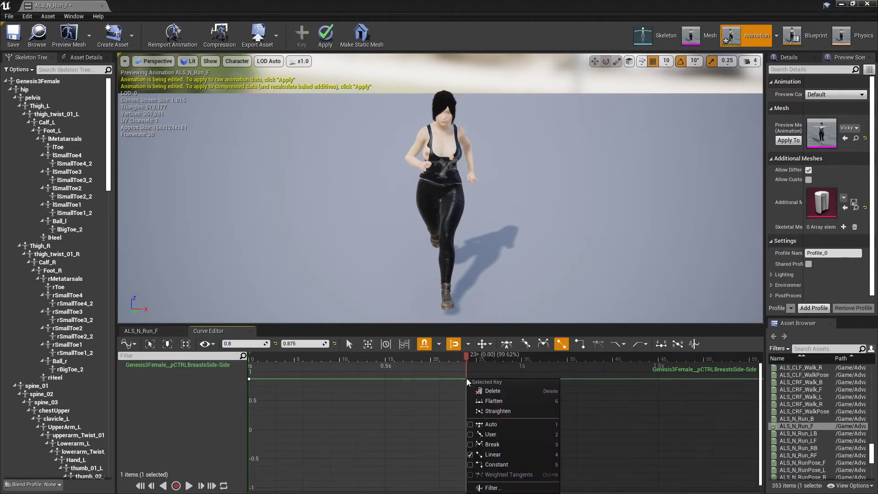
pyautogui.click(490, 425)
pyautogui.click(291, 346)
pyautogui.write('-1')
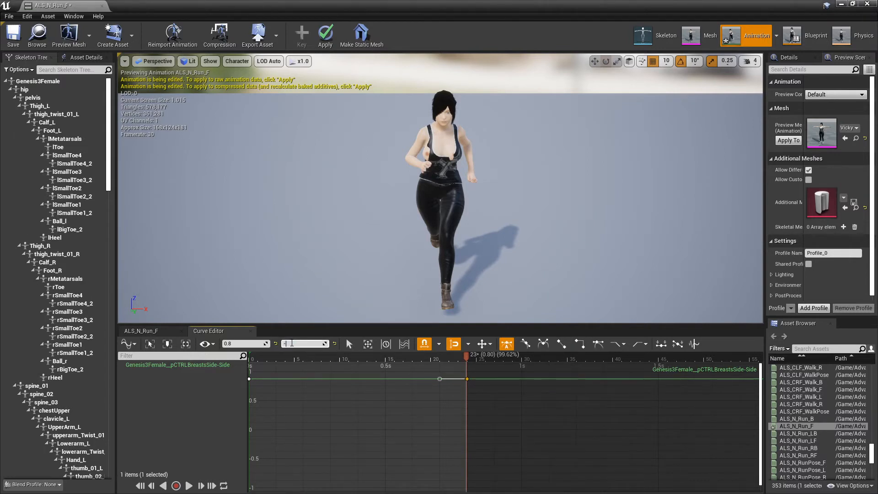
pyautogui.press('Return')
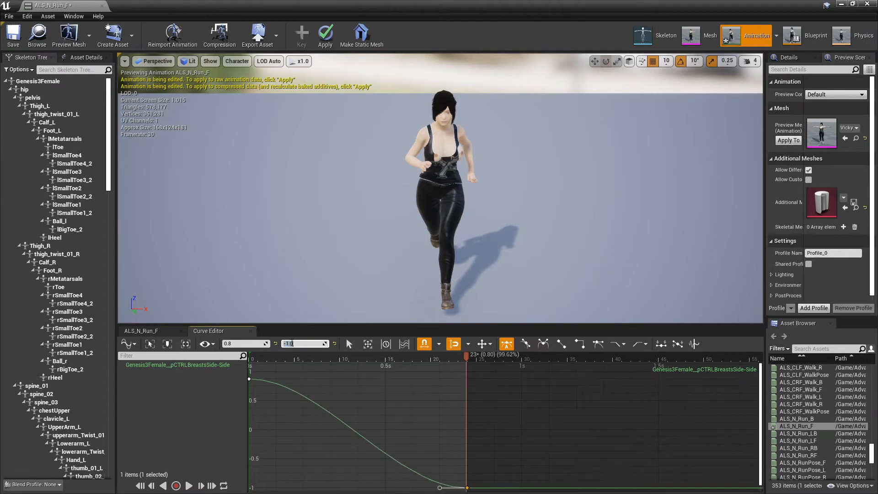
pyautogui.rightClick(359, 410)
# Step: Add a smoothly interpolated key at frame 12 (0.4 s) with Auto tangents
pyautogui.moveTo(464, 355); pyautogui.dragTo(360, 354)
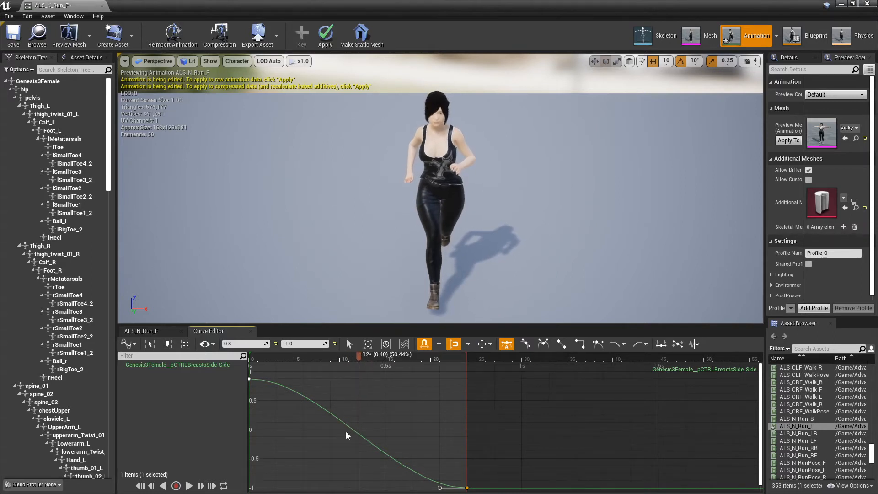
pyautogui.rightClick(358, 415)
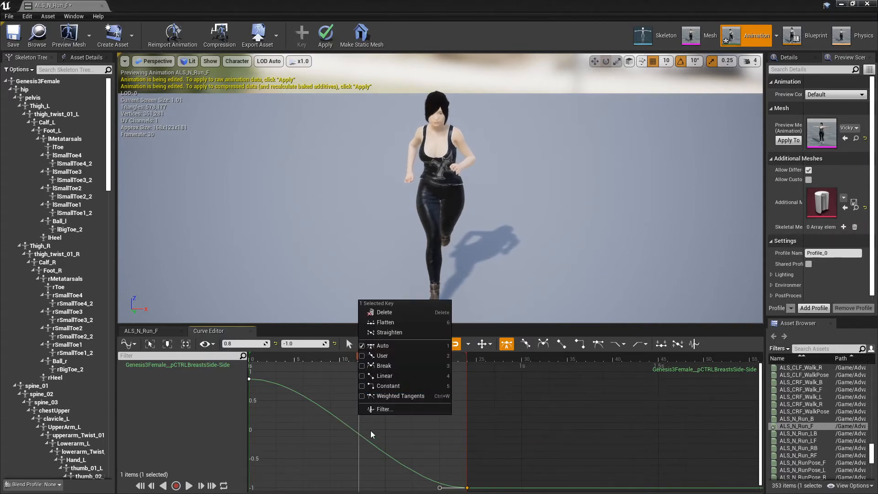
pyautogui.click(412, 385)
pyautogui.rightClick(358, 409)
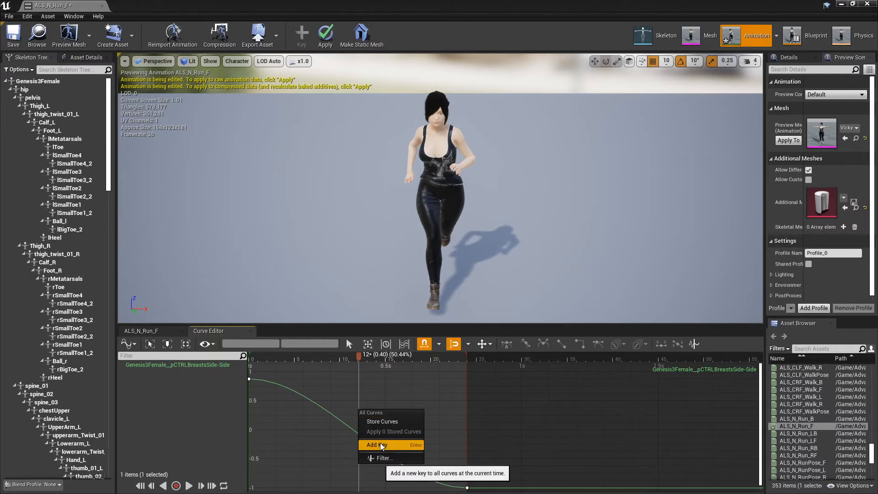
pyautogui.click(416, 445)
pyautogui.rightClick(357, 437)
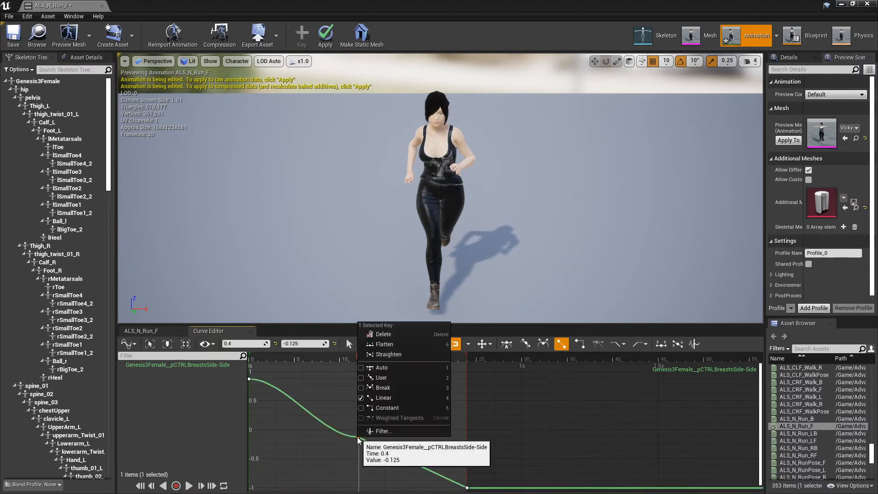
pyautogui.click(364, 371)
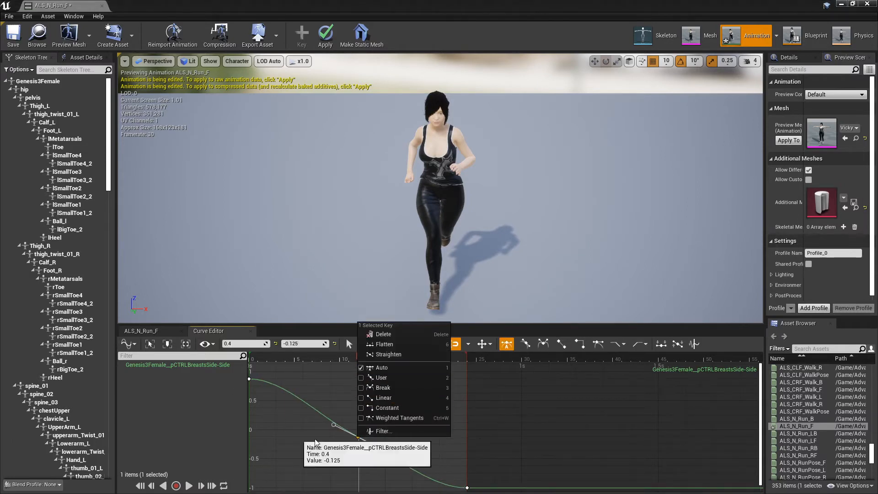
pyautogui.click(347, 338)
# Step: Scrub back to frame 0 and select the first key to edit its value
pyautogui.moveTo(359, 357); pyautogui.dragTo(246, 365)
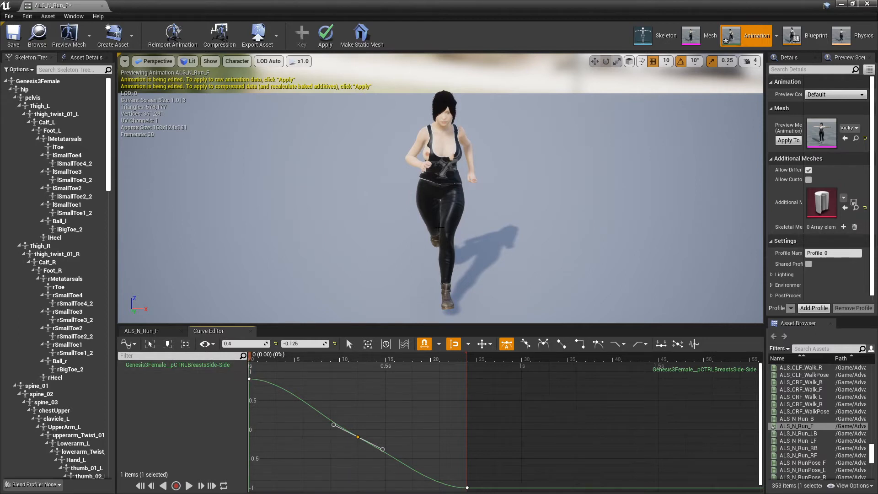
pyautogui.click(296, 343)
pyautogui.click(247, 379)
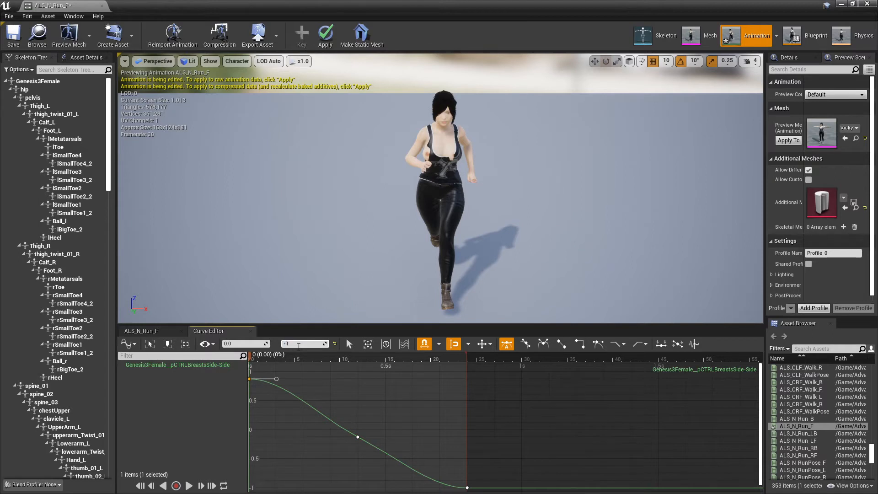
# Step: Set the first key to -1 and add a key near 0.2 s at value 0 with Auto tangents
pyautogui.press('Return')
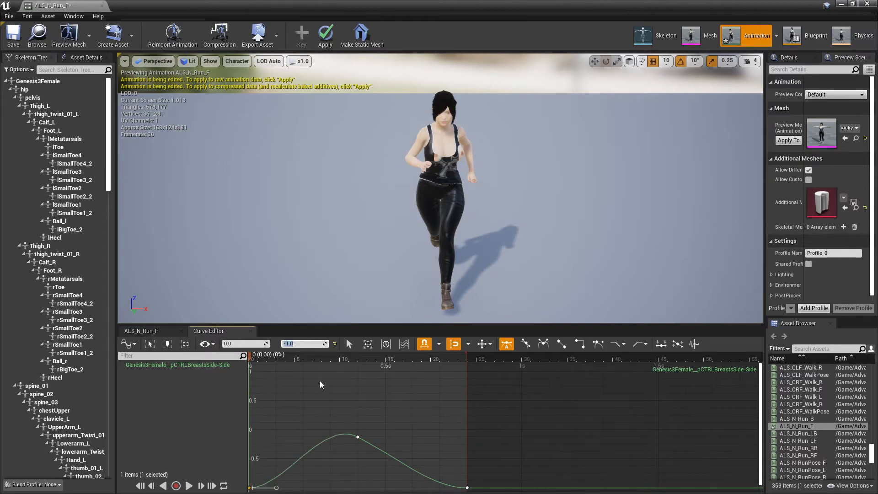
pyautogui.moveTo(250, 355)
pyautogui.mouseDown()
pyautogui.moveTo(365, 376)
pyautogui.moveTo(326, 373)
pyautogui.mouseUp()
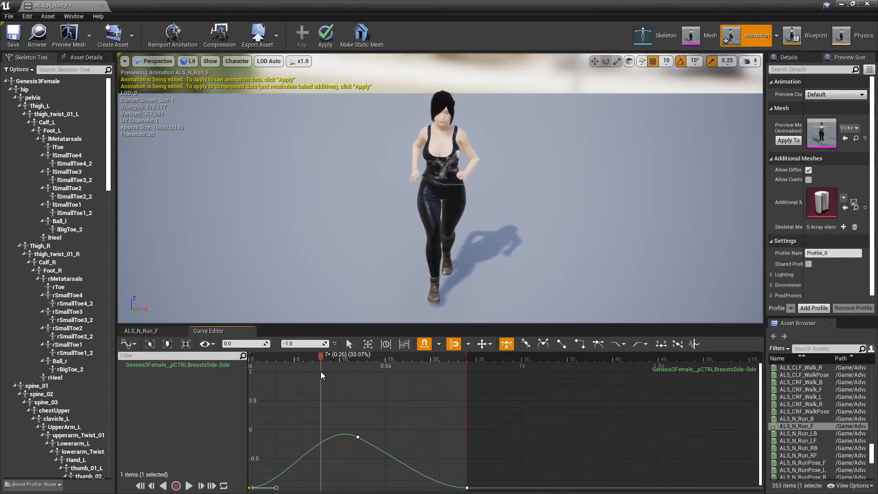
pyautogui.moveTo(322, 375); pyautogui.dragTo(299, 377)
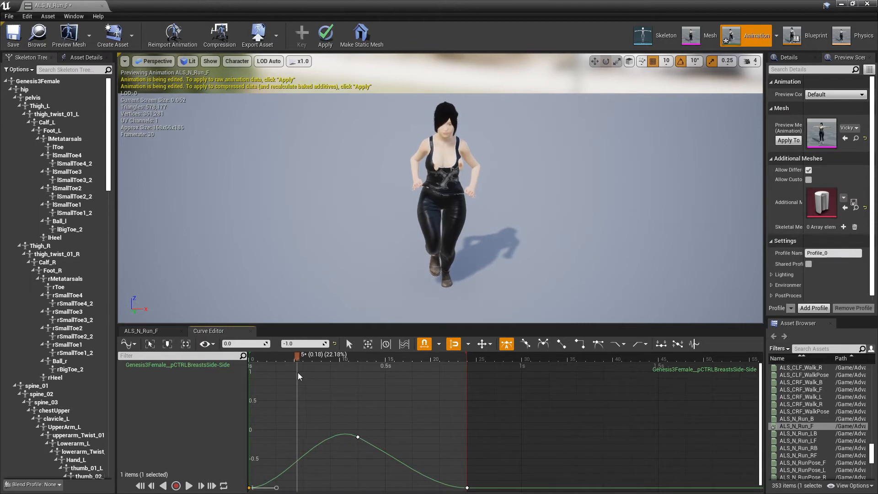
pyautogui.moveTo(299, 460)
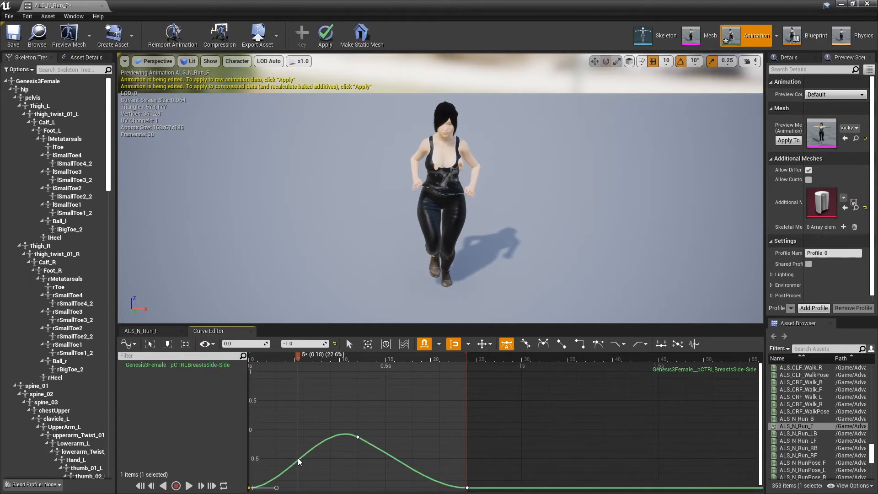
pyautogui.rightClick(298, 402)
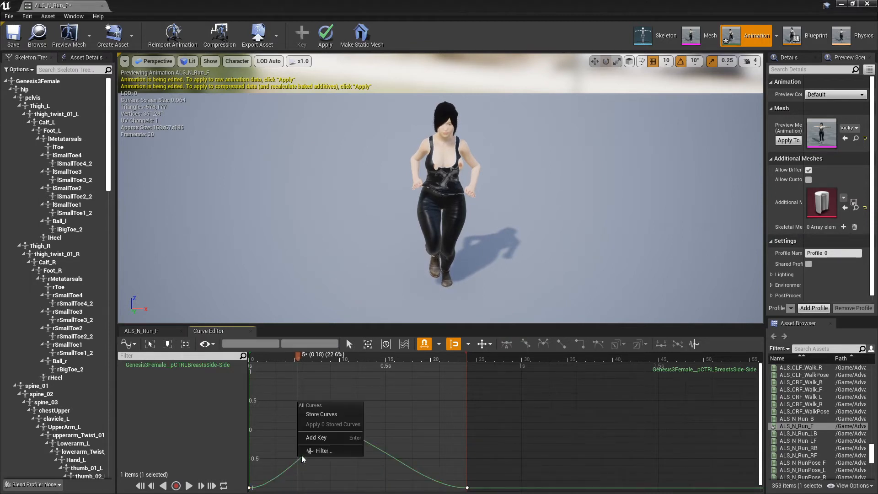
pyautogui.click(316, 438)
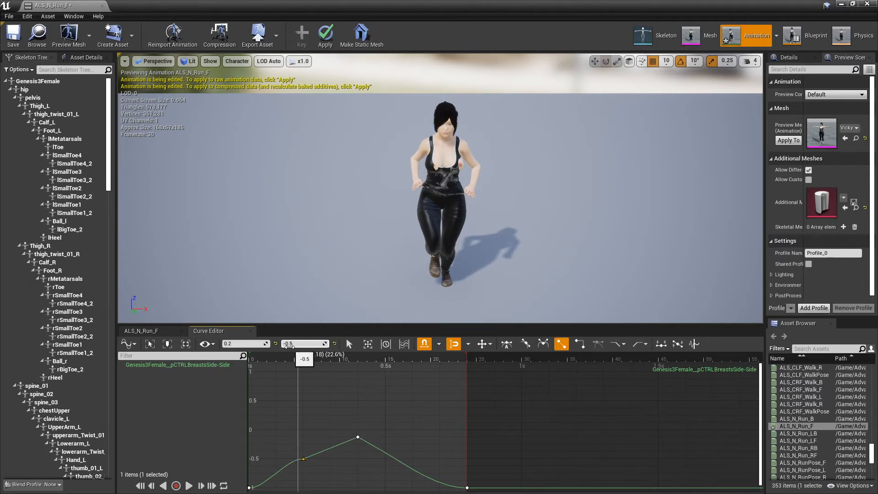
pyautogui.click(292, 345)
pyautogui.write('0')
pyautogui.press('Return')
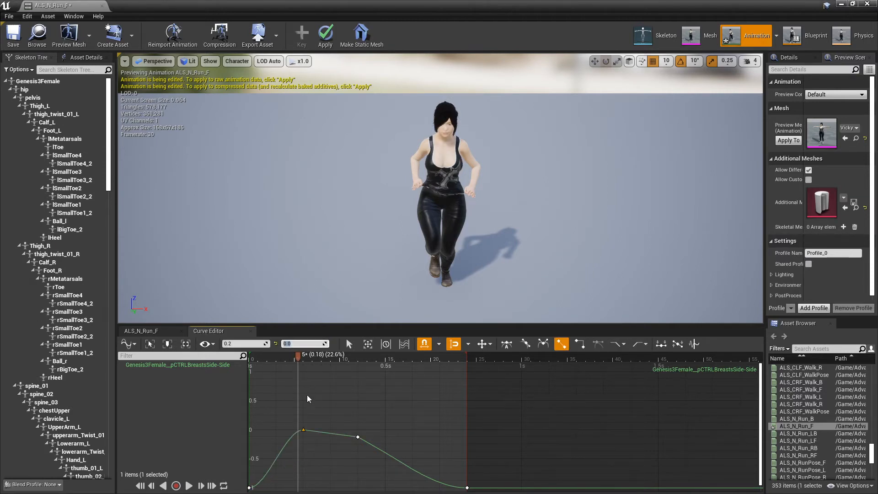
pyautogui.rightClick(305, 434)
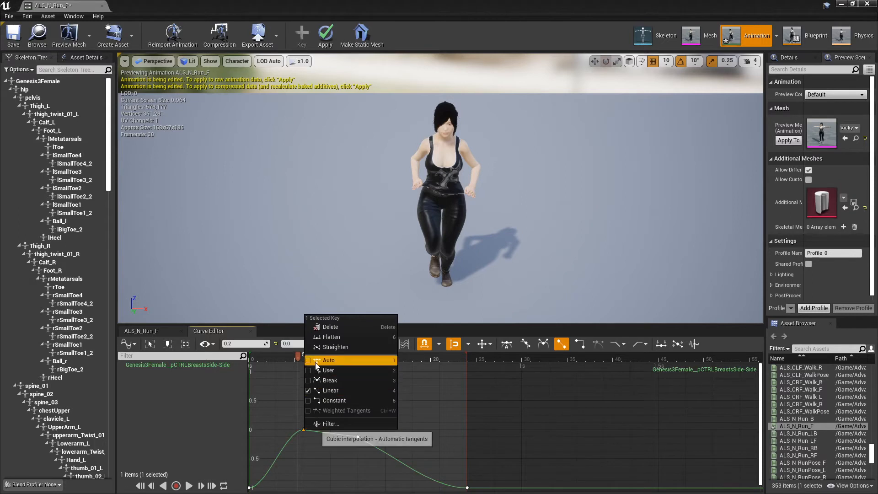
pyautogui.click(322, 363)
# Step: Set the 0.4 s key's value to 1 and scrub ahead to frame 15
pyautogui.moveTo(304, 363); pyautogui.dragTo(360, 372)
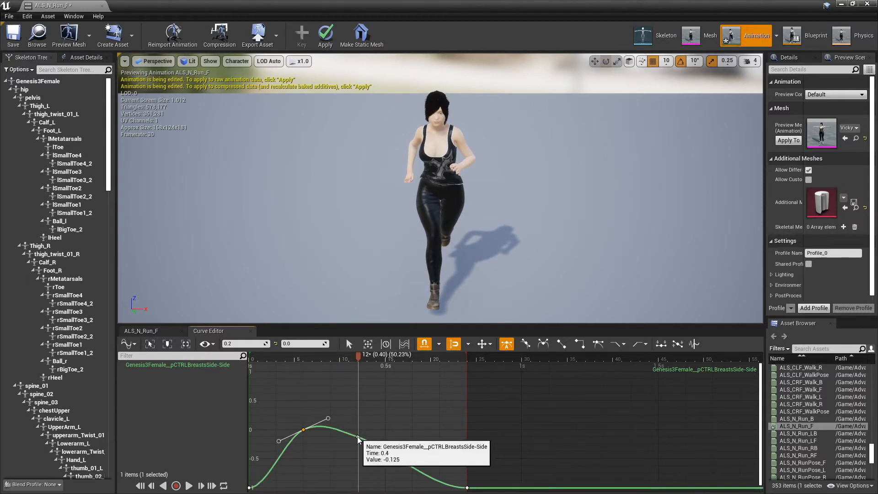
pyautogui.click(360, 437)
pyautogui.doubleClick(292, 344)
pyautogui.write('1.0')
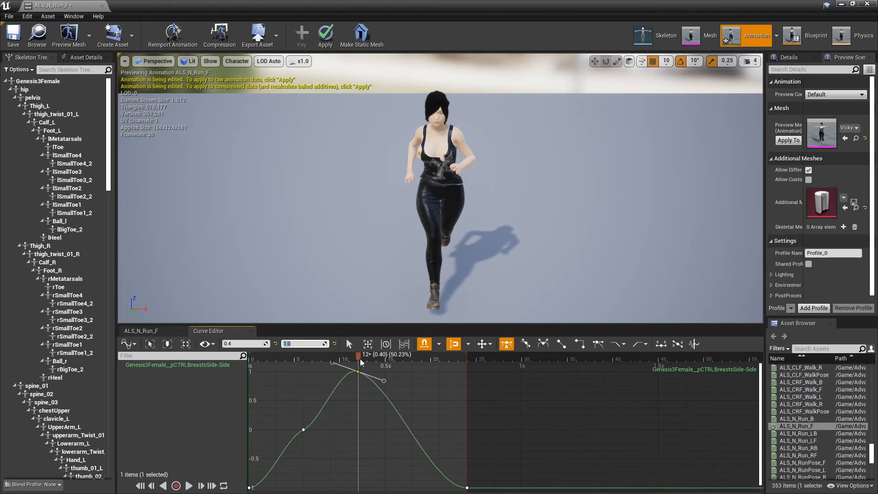
pyautogui.moveTo(360, 357)
pyautogui.mouseDown()
pyautogui.moveTo(413, 357)
pyautogui.moveTo(414, 377)
pyautogui.moveTo(469, 396)
pyautogui.mouseUp()
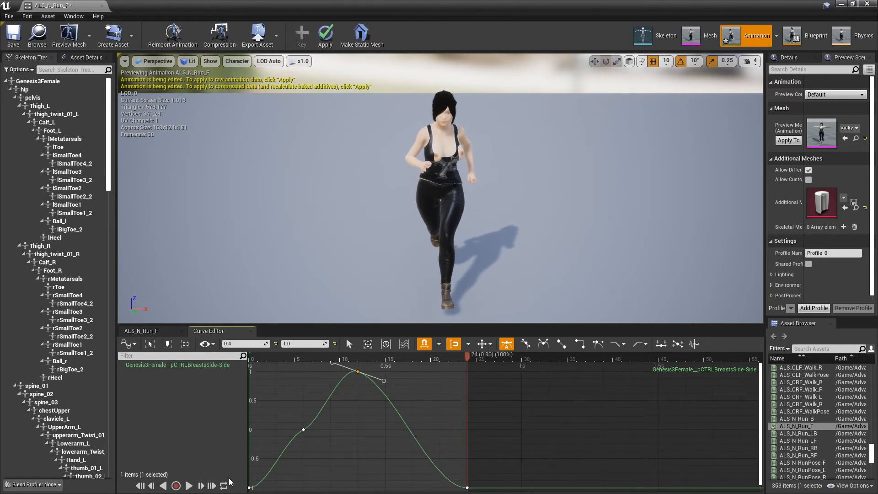
# Step: Preview the curve, delete the 0.2 s key leaving a single smooth arc, then replay and pause
pyautogui.click(190, 486)
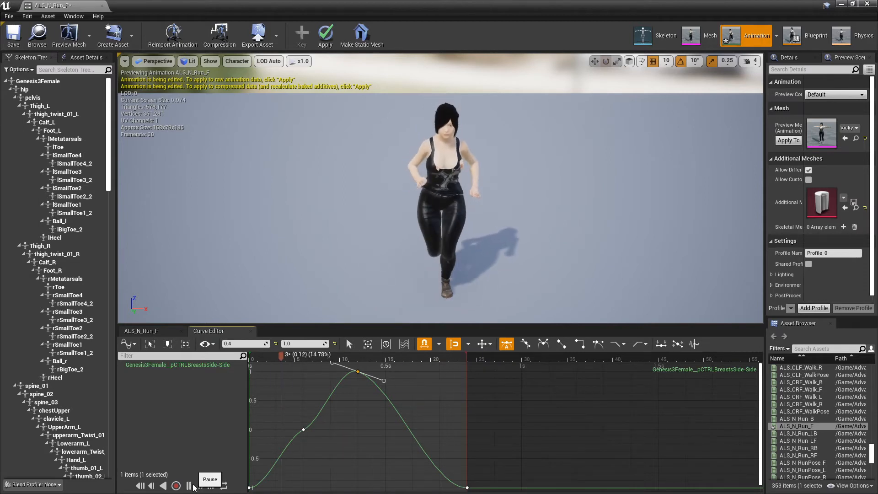
pyautogui.click(195, 486)
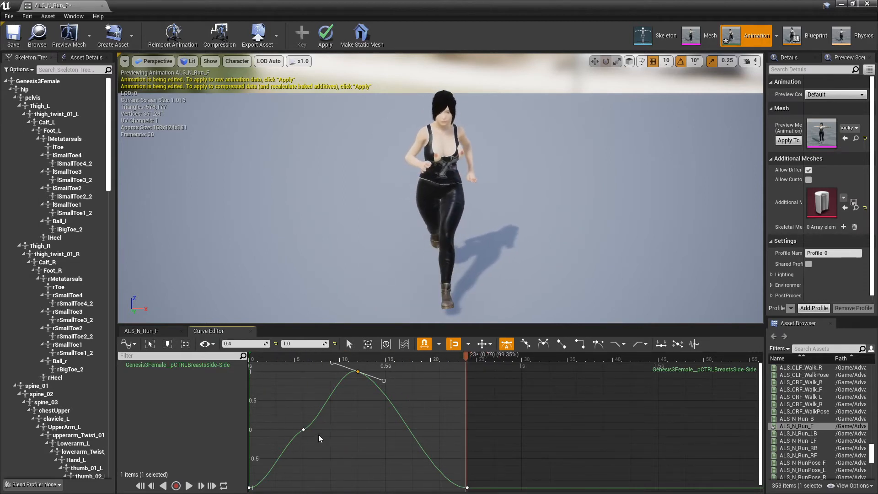
pyautogui.click(304, 433)
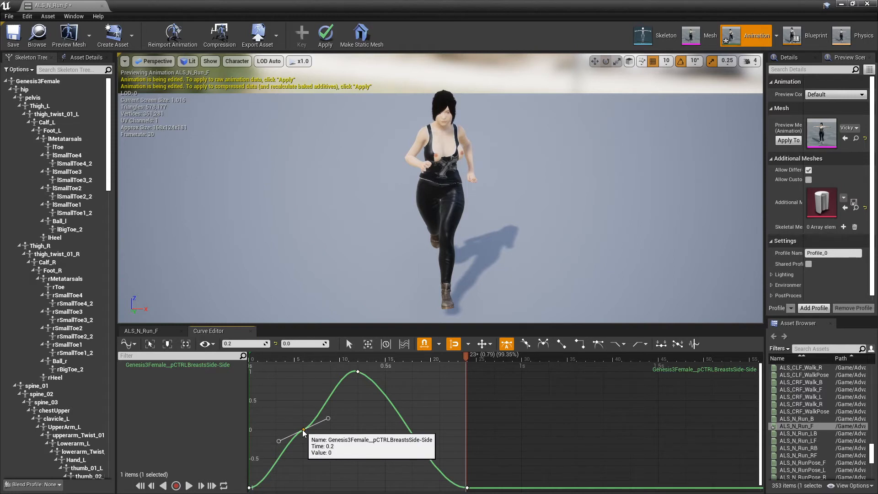
pyautogui.press('Delete')
pyautogui.click(288, 412)
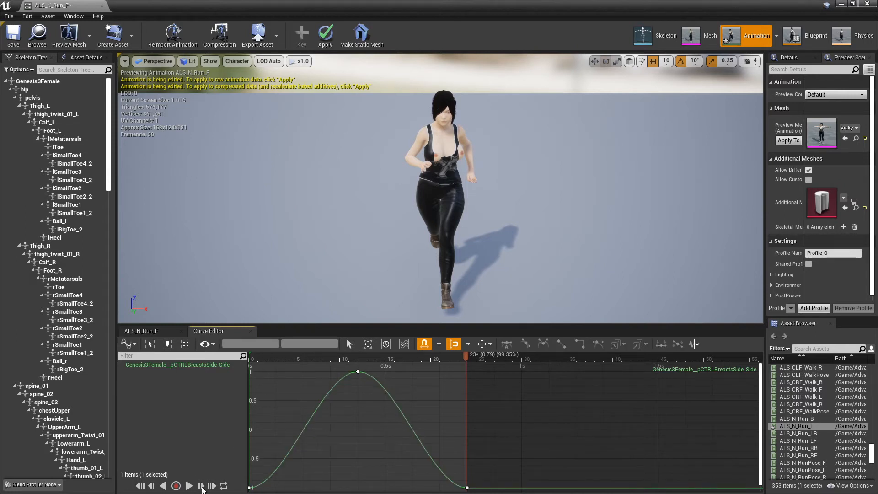
pyautogui.click(191, 485)
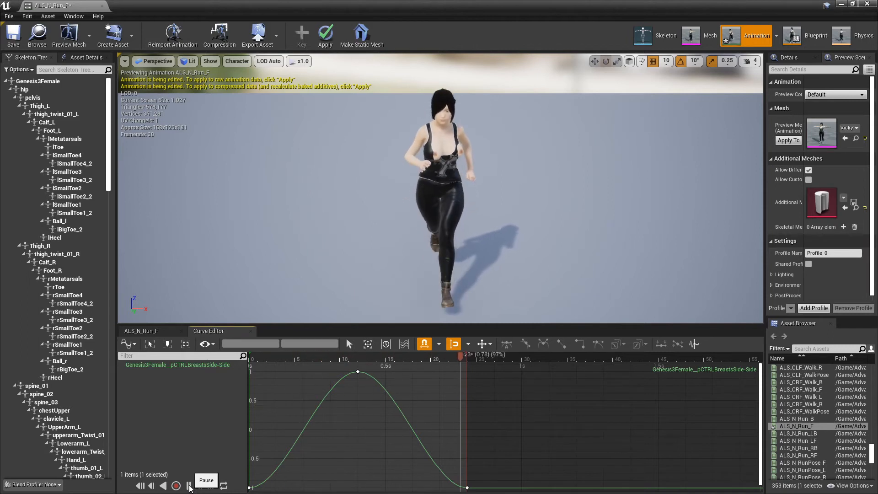
pyautogui.click(190, 486)
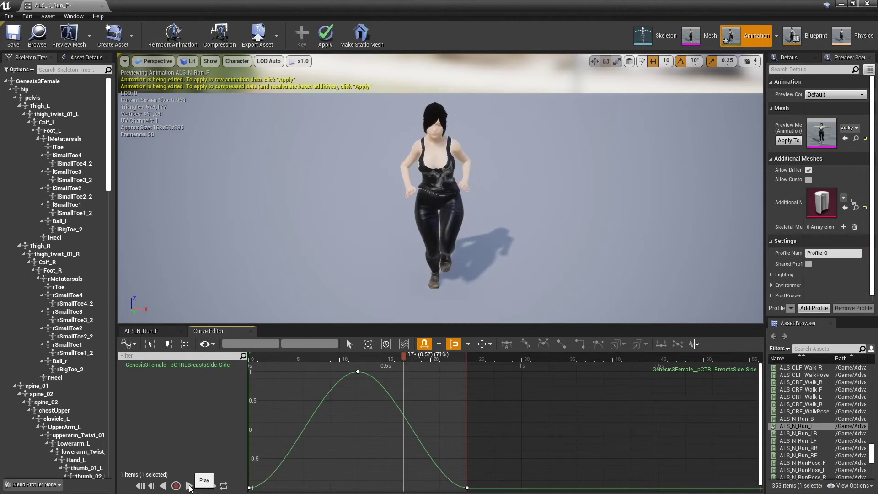
# Step: Store a copy of the visible side-side curve and return to the ALS_N_Run_F timeline
pyautogui.rightClick(304, 400)
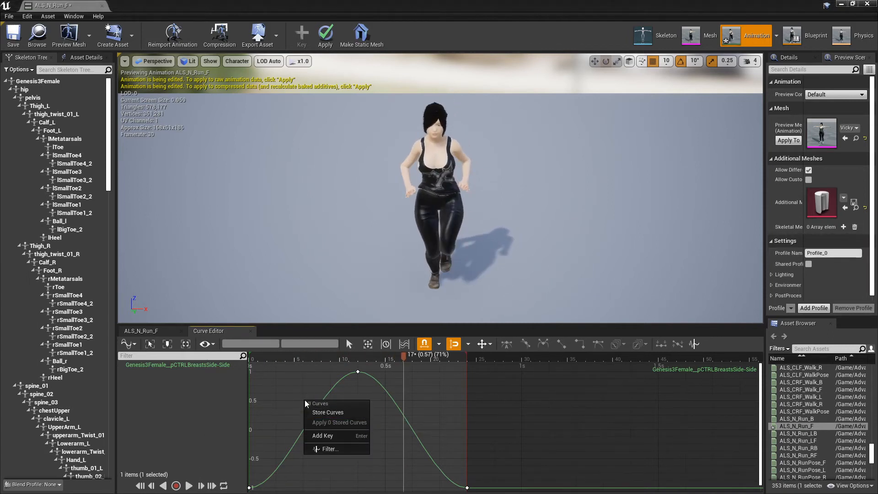
pyautogui.click(283, 398)
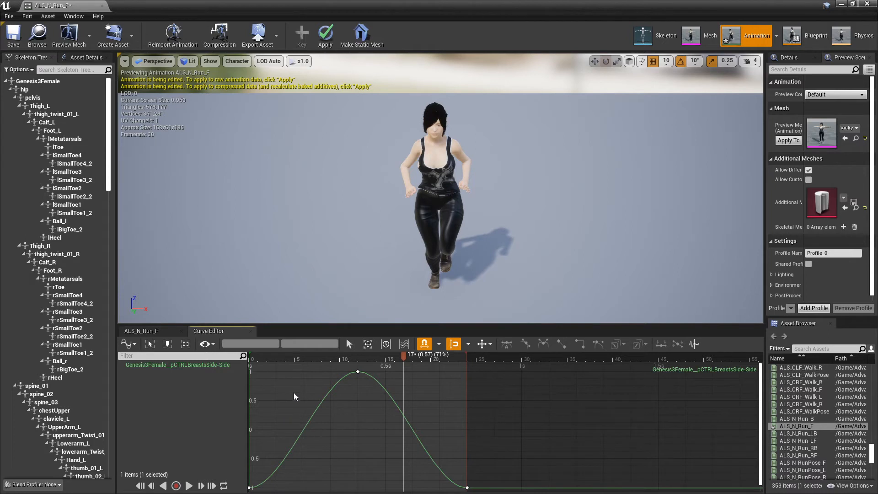
pyautogui.rightClick(294, 395)
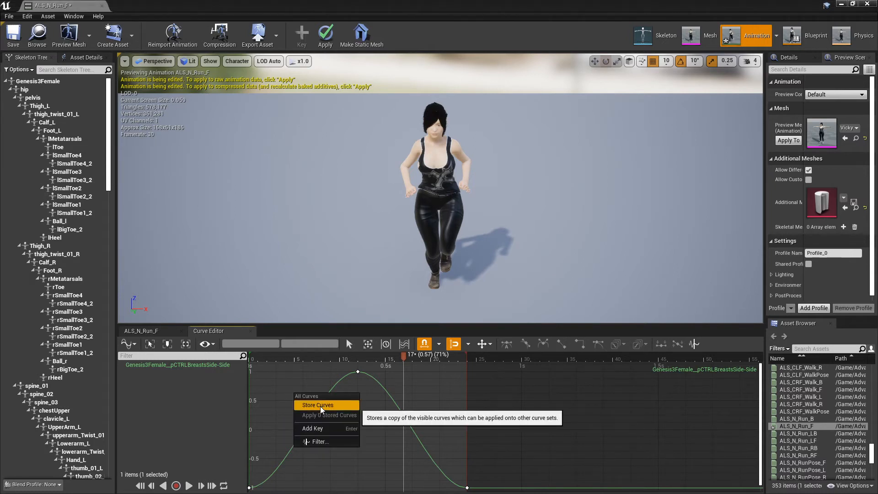
pyautogui.click(320, 406)
pyautogui.click(167, 332)
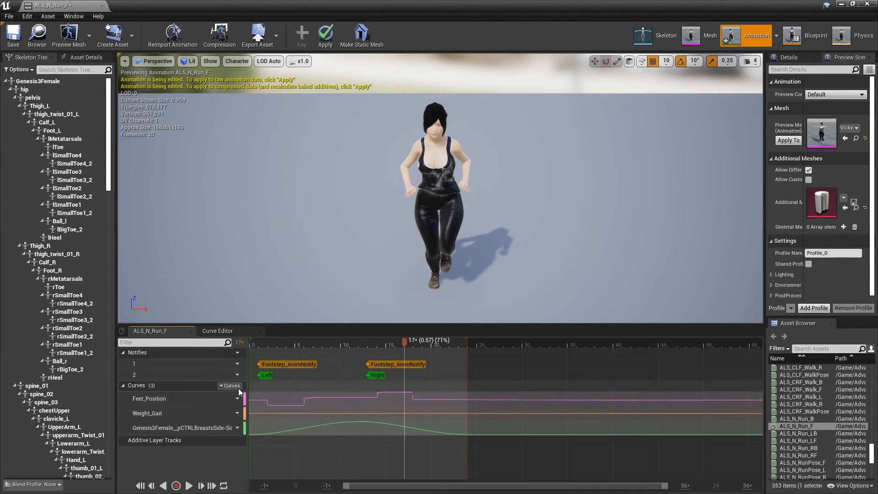
# Step: Add a TankTop9_20034__pCTRLBreastsSide-Side curve and open it in the curve editor
pyautogui.click(237, 385)
pyautogui.moveTo(241, 402)
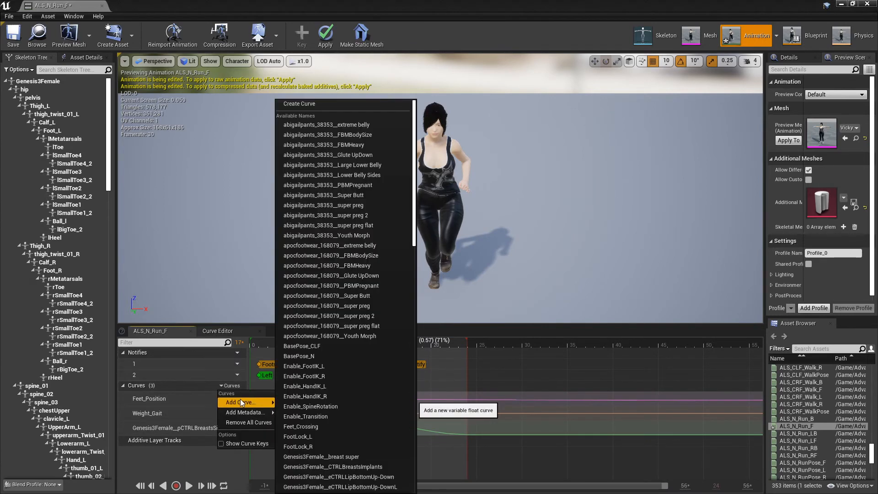
pyautogui.scroll(-3, 338, 442)
pyautogui.scroll(-3, 338, 440)
pyautogui.scroll(-3, 338, 441)
pyautogui.scroll(-3, 338, 442)
pyautogui.scroll(-3, 339, 441)
pyautogui.scroll(-3, 338, 442)
pyautogui.scroll(-3, 338, 440)
pyautogui.scroll(-3, 338, 442)
pyautogui.scroll(-2, 338, 442)
pyautogui.scroll(-2, 339, 441)
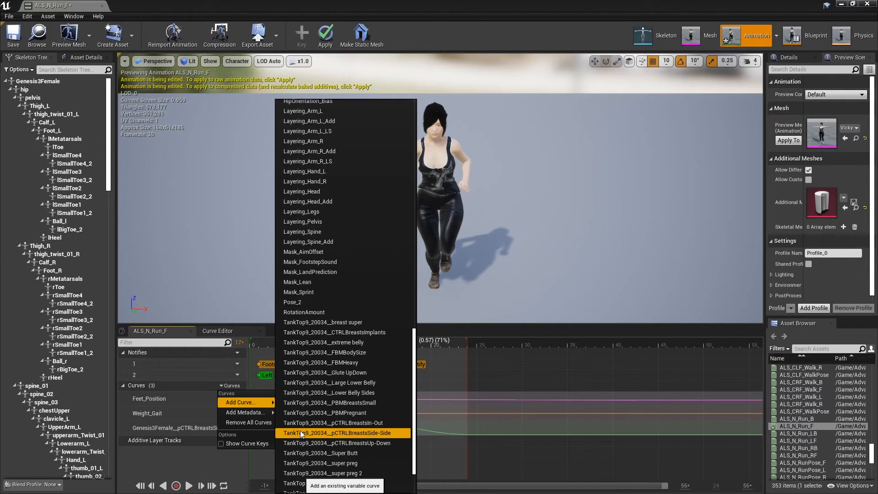
pyautogui.click(366, 433)
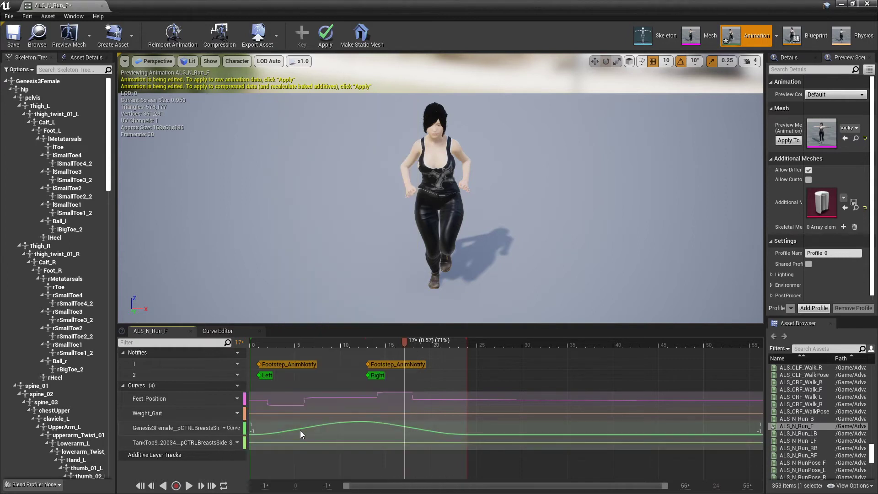
pyautogui.click(234, 443)
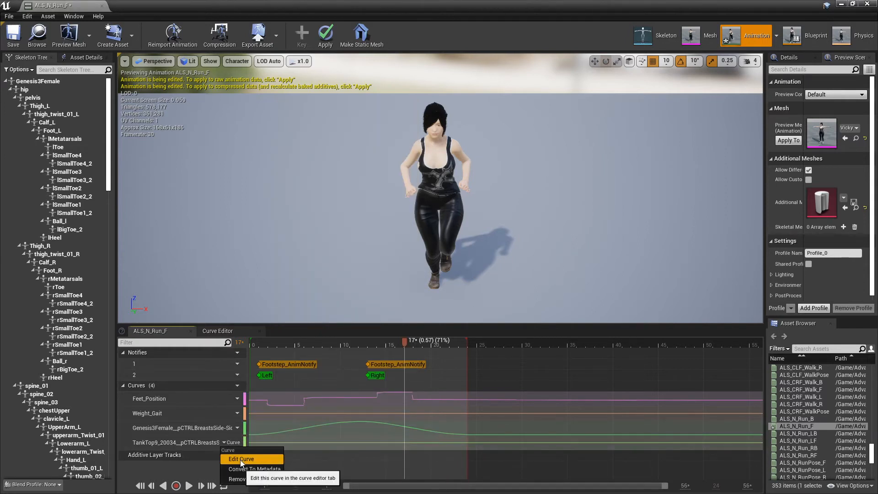
pyautogui.click(234, 459)
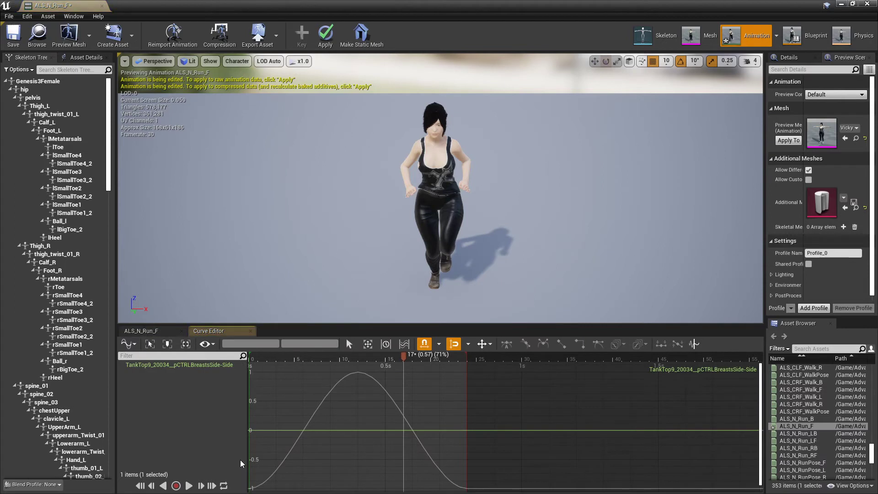
# Step: Apply the stored curve to the tank-top side-side curve, preview it and return to the timeline
pyautogui.rightClick(282, 387)
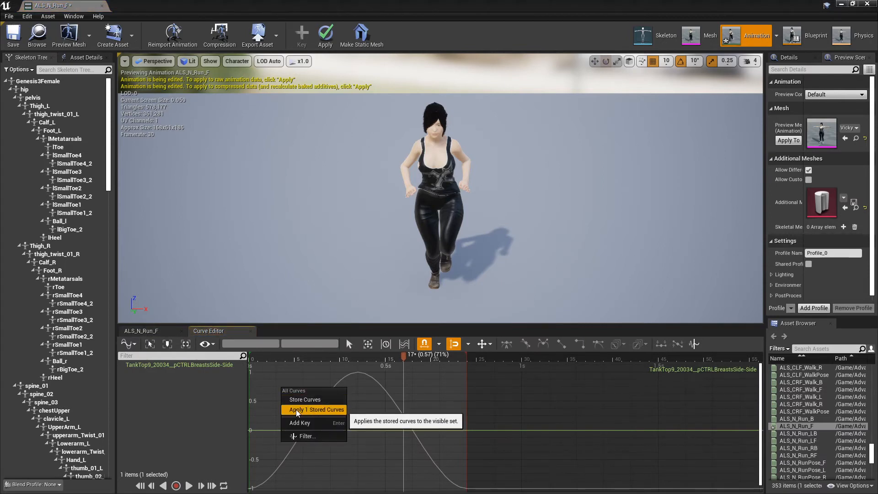
pyautogui.click(332, 412)
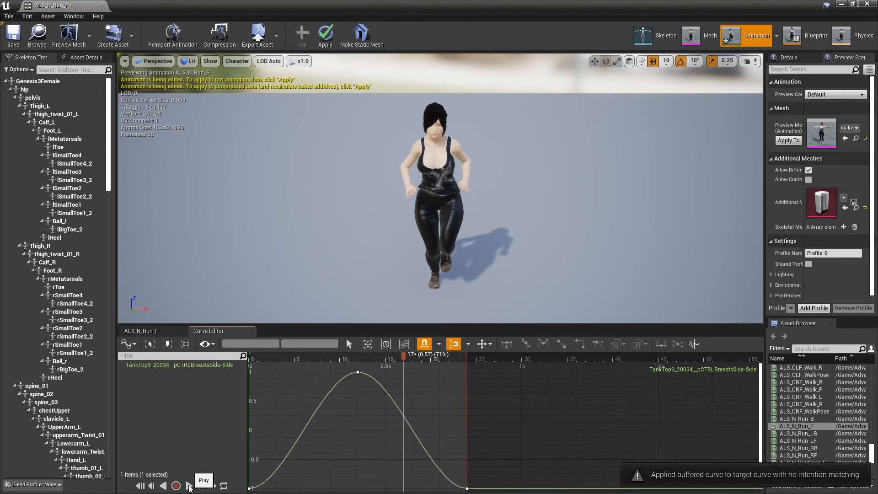
pyautogui.click(189, 486)
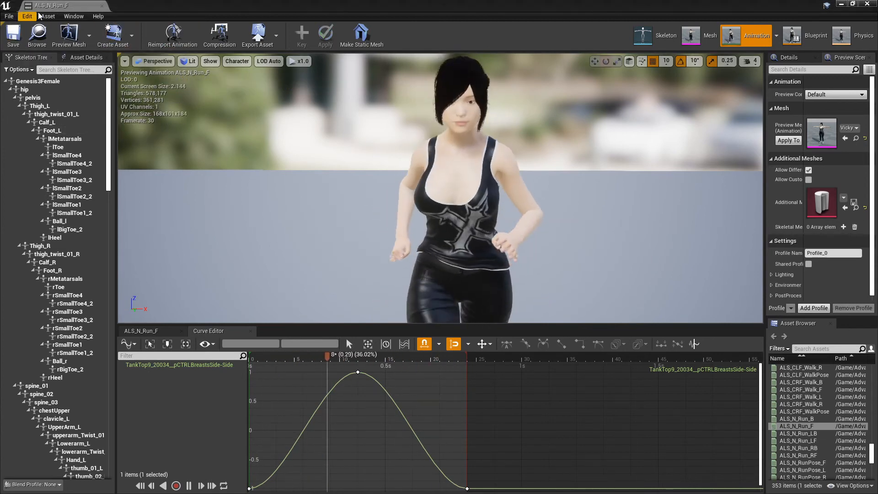
pyautogui.click(144, 332)
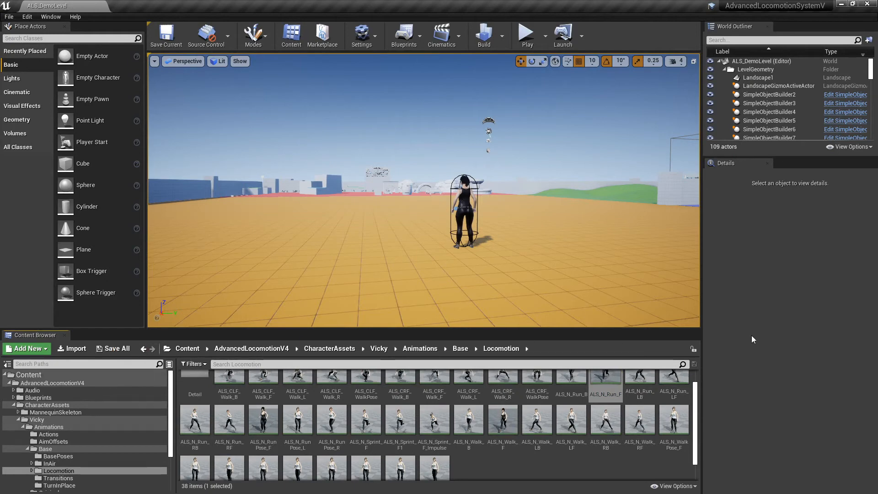
pyautogui.moveTo(695, 404); pyautogui.dragTo(697, 388)
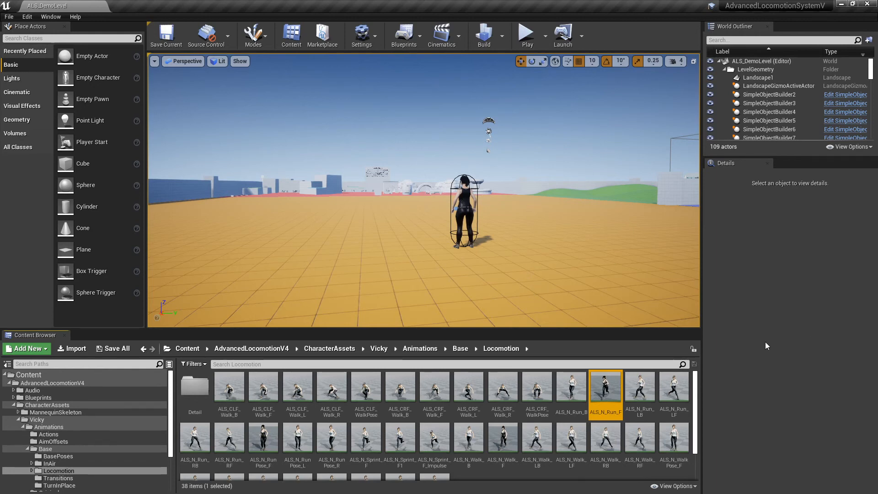
# Step: Start Play-In-Editor, take input focus and run the character toward and away from the camera
pyautogui.click(527, 34)
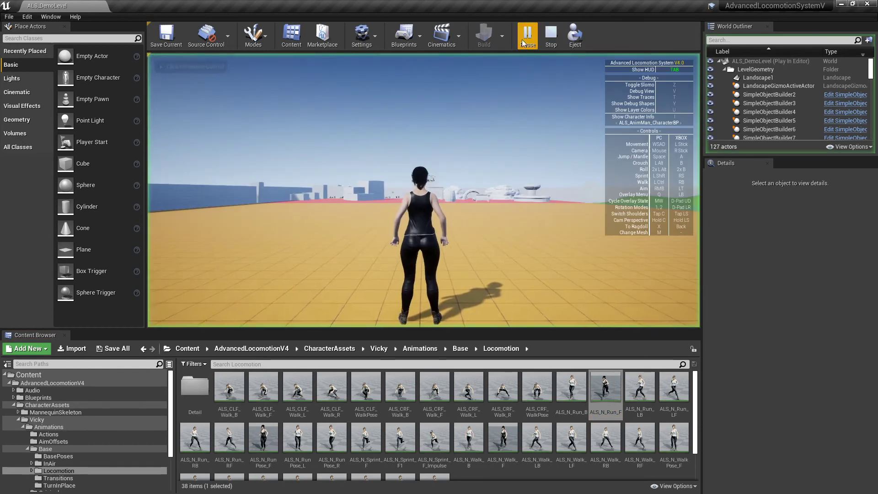
pyautogui.click(487, 264)
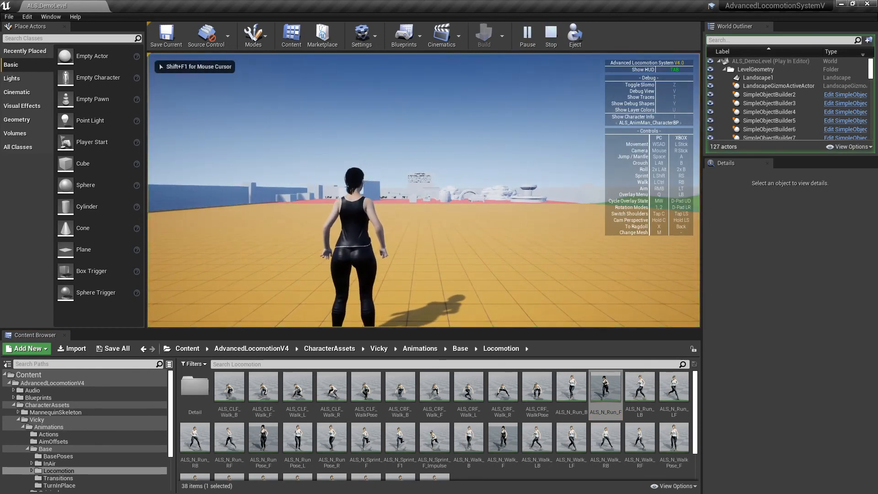
pyautogui.press('s')
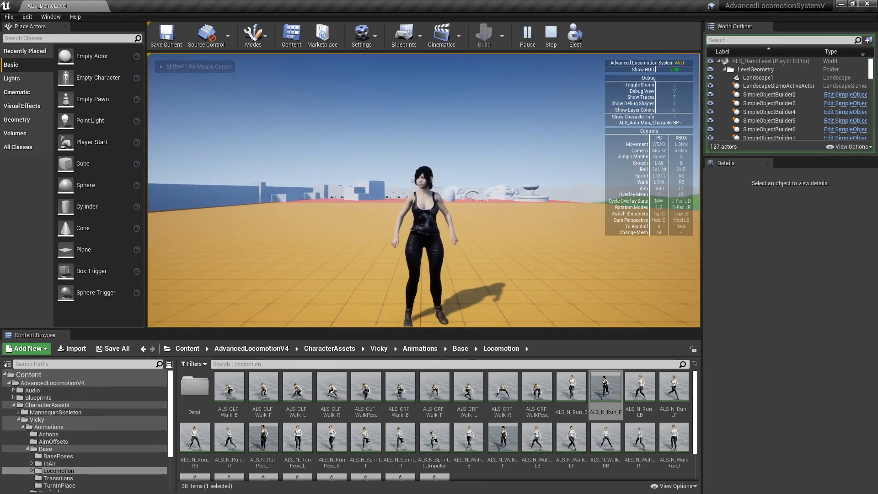
pyautogui.press('s')
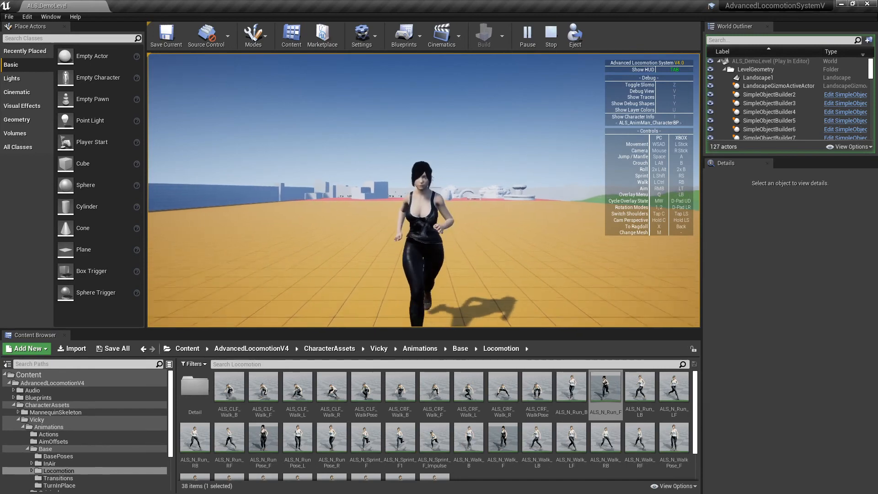
pyautogui.press('s')
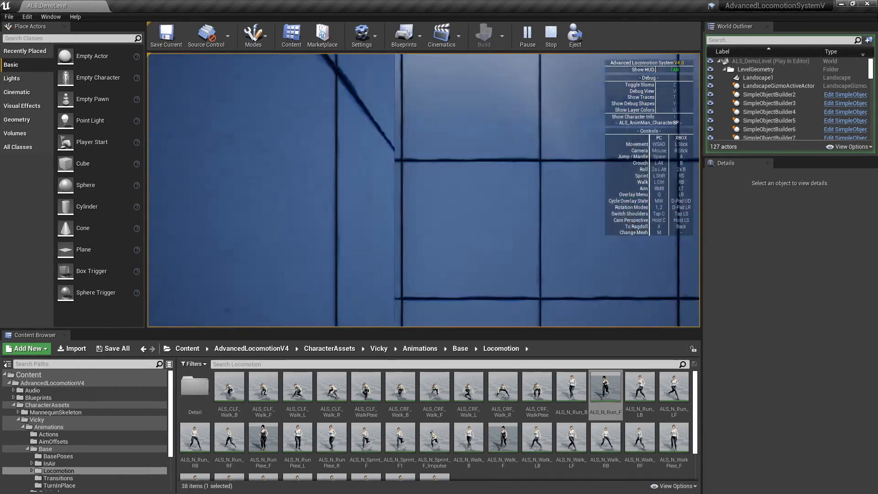
pyautogui.press('w')
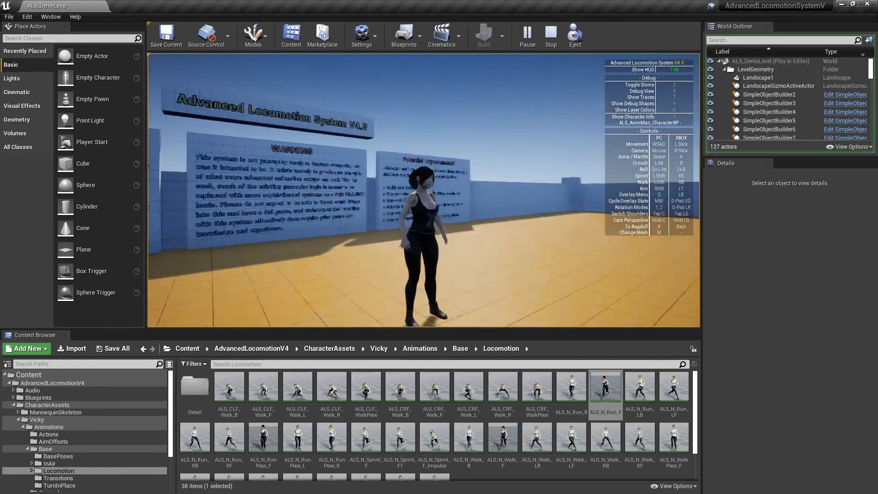
# Step: Keep test-running the character with S, swinging and tilting the camera around it
pyautogui.press('s')
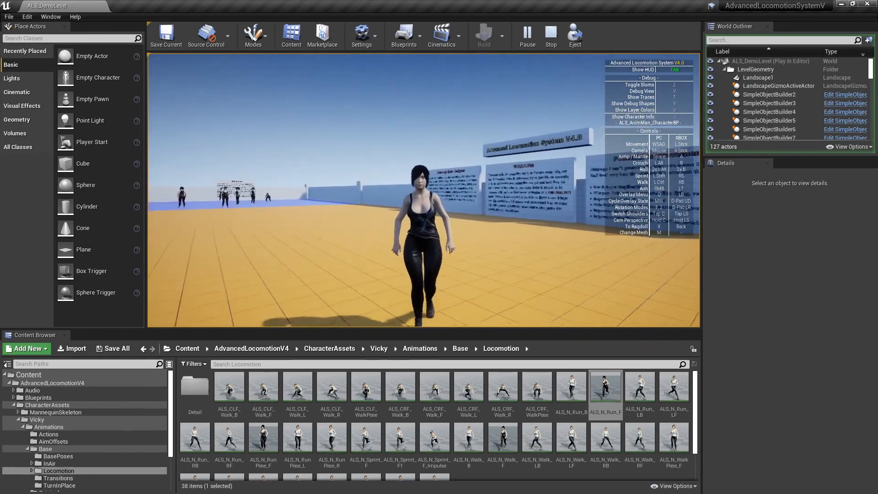
pyautogui.press('s')
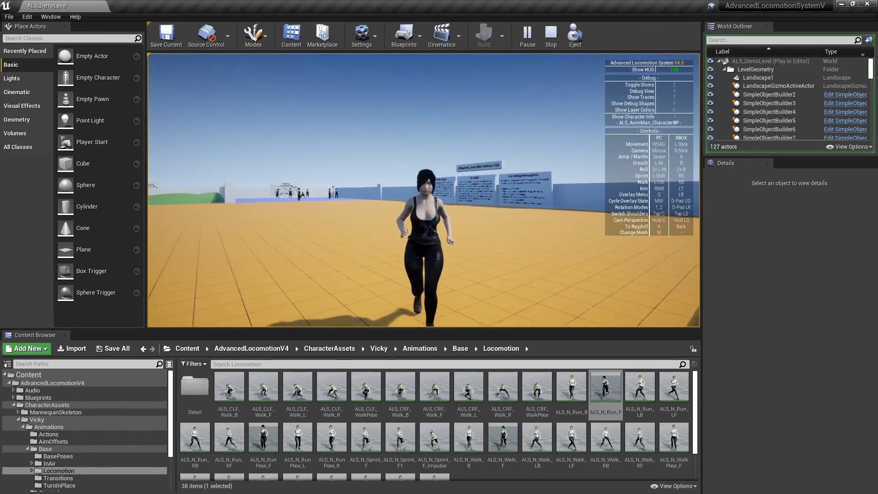
pyautogui.press('s')
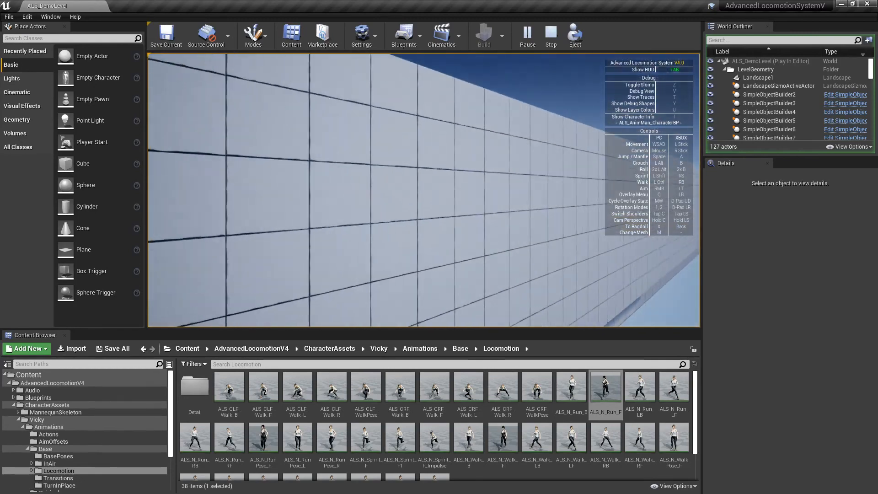
pyautogui.press('s')
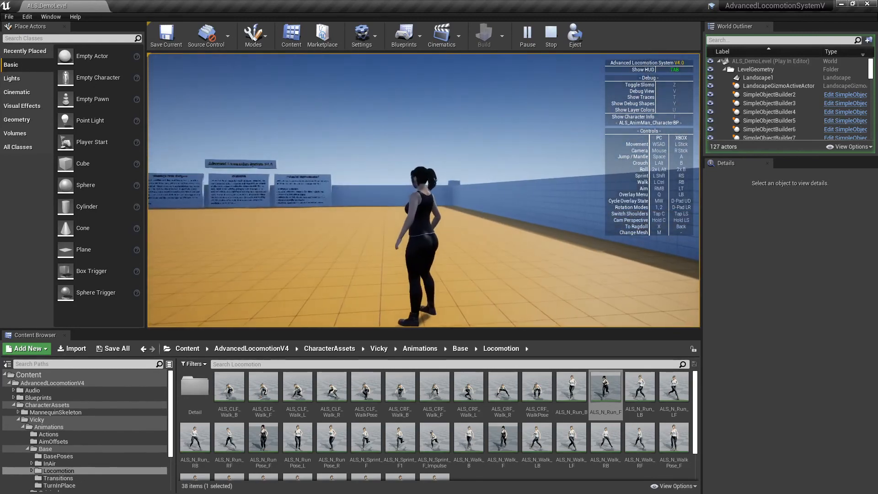
pyautogui.moveTo(423, 193); pyautogui.dragTo(423, 288)
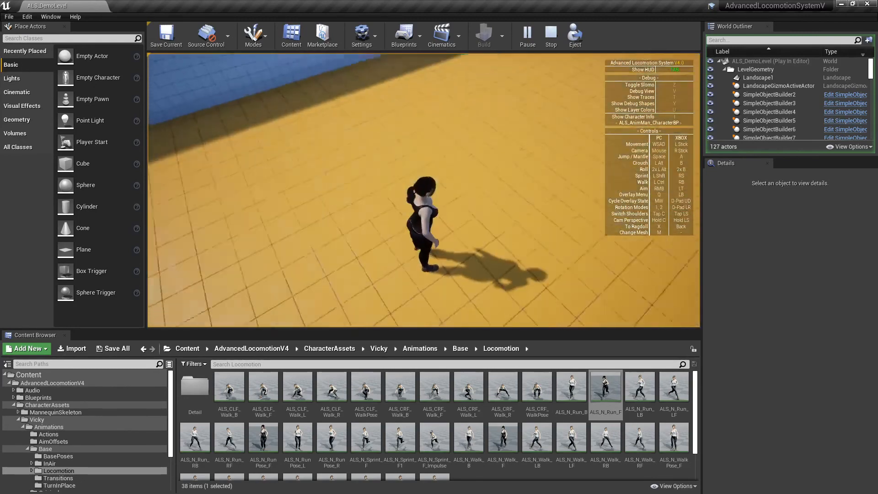
# Step: Stop the play session and open the ALS_N_WalkRun_F blend space from the Content Browser
pyautogui.press('Escape')
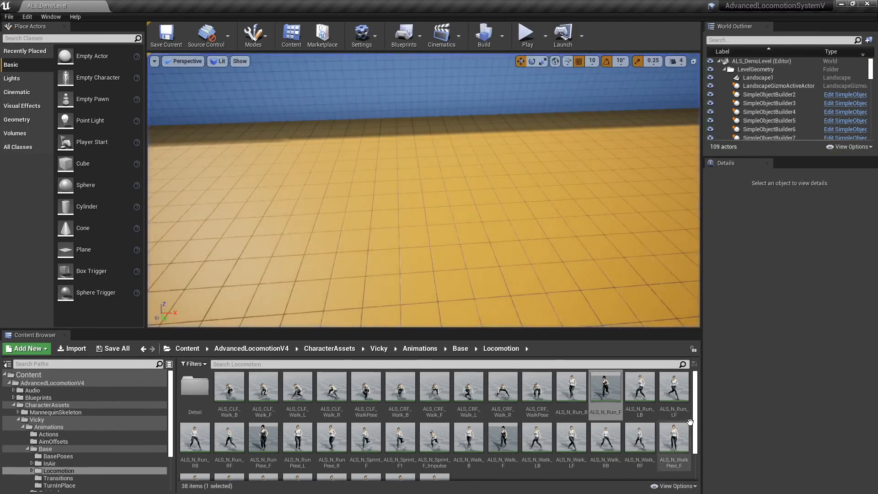
pyautogui.moveTo(695, 419); pyautogui.dragTo(695, 442)
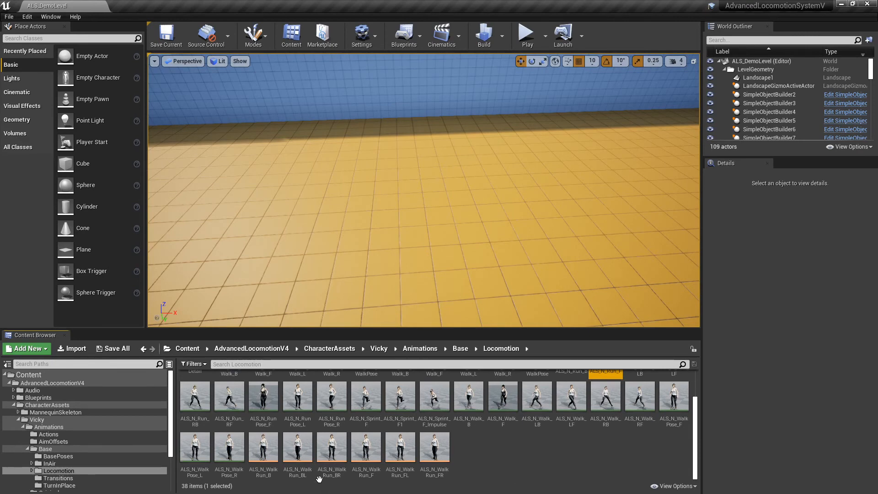
pyautogui.doubleClick(366, 452)
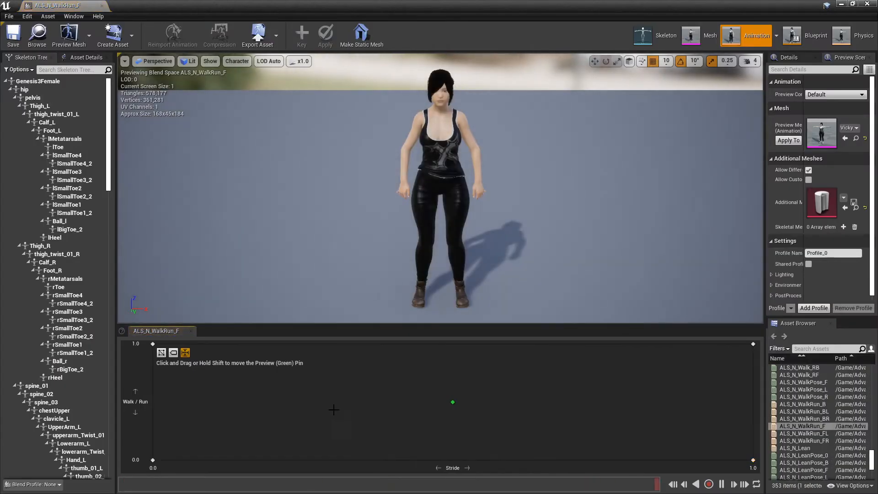
# Step: Drag the preview pin across the blend graph to sample different walk/run blend points
pyautogui.moveTo(453, 403)
pyautogui.mouseDown()
pyautogui.moveTo(305, 415)
pyautogui.moveTo(381, 420)
pyautogui.mouseUp()
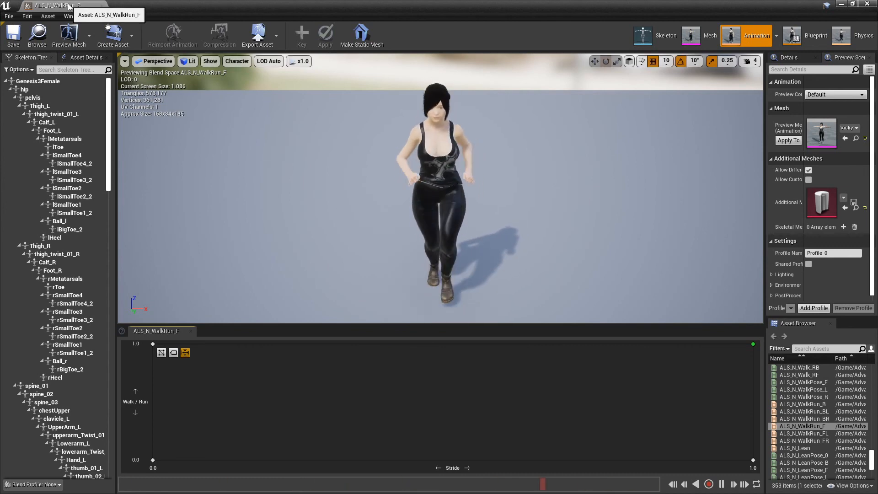
pyautogui.click(90, 6)
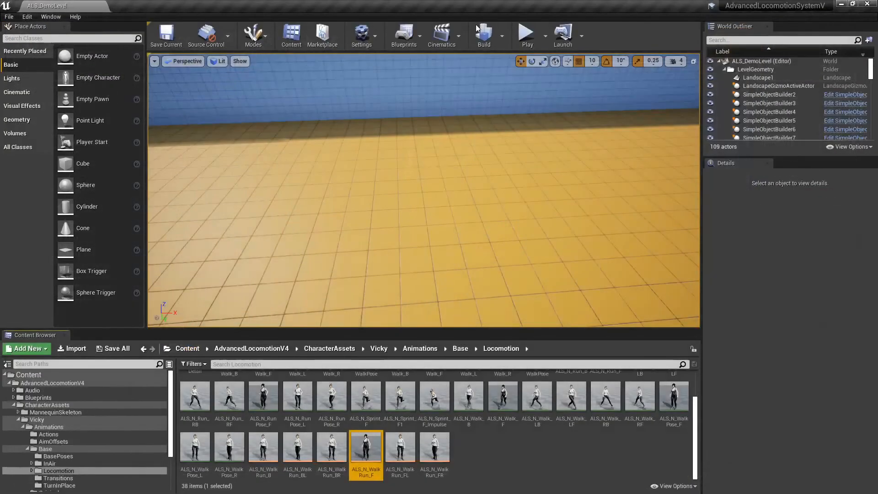
pyautogui.moveTo(412, 206); pyautogui.dragTo(447, 170, button='right')
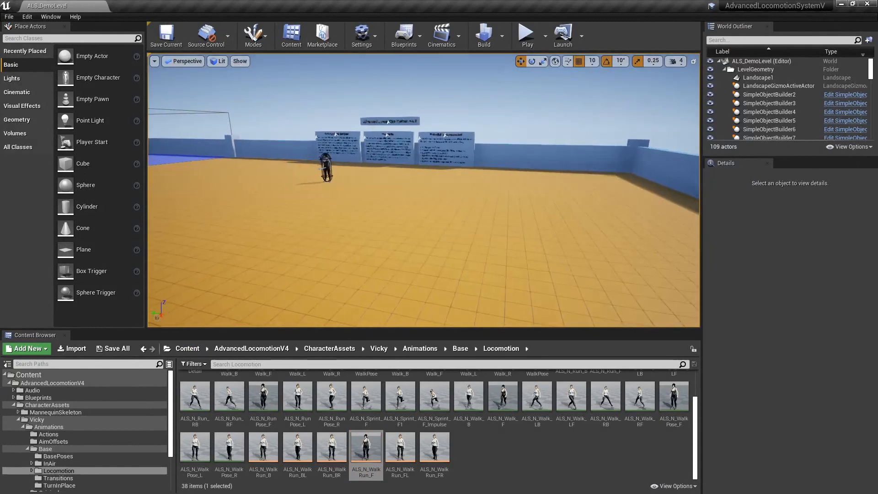